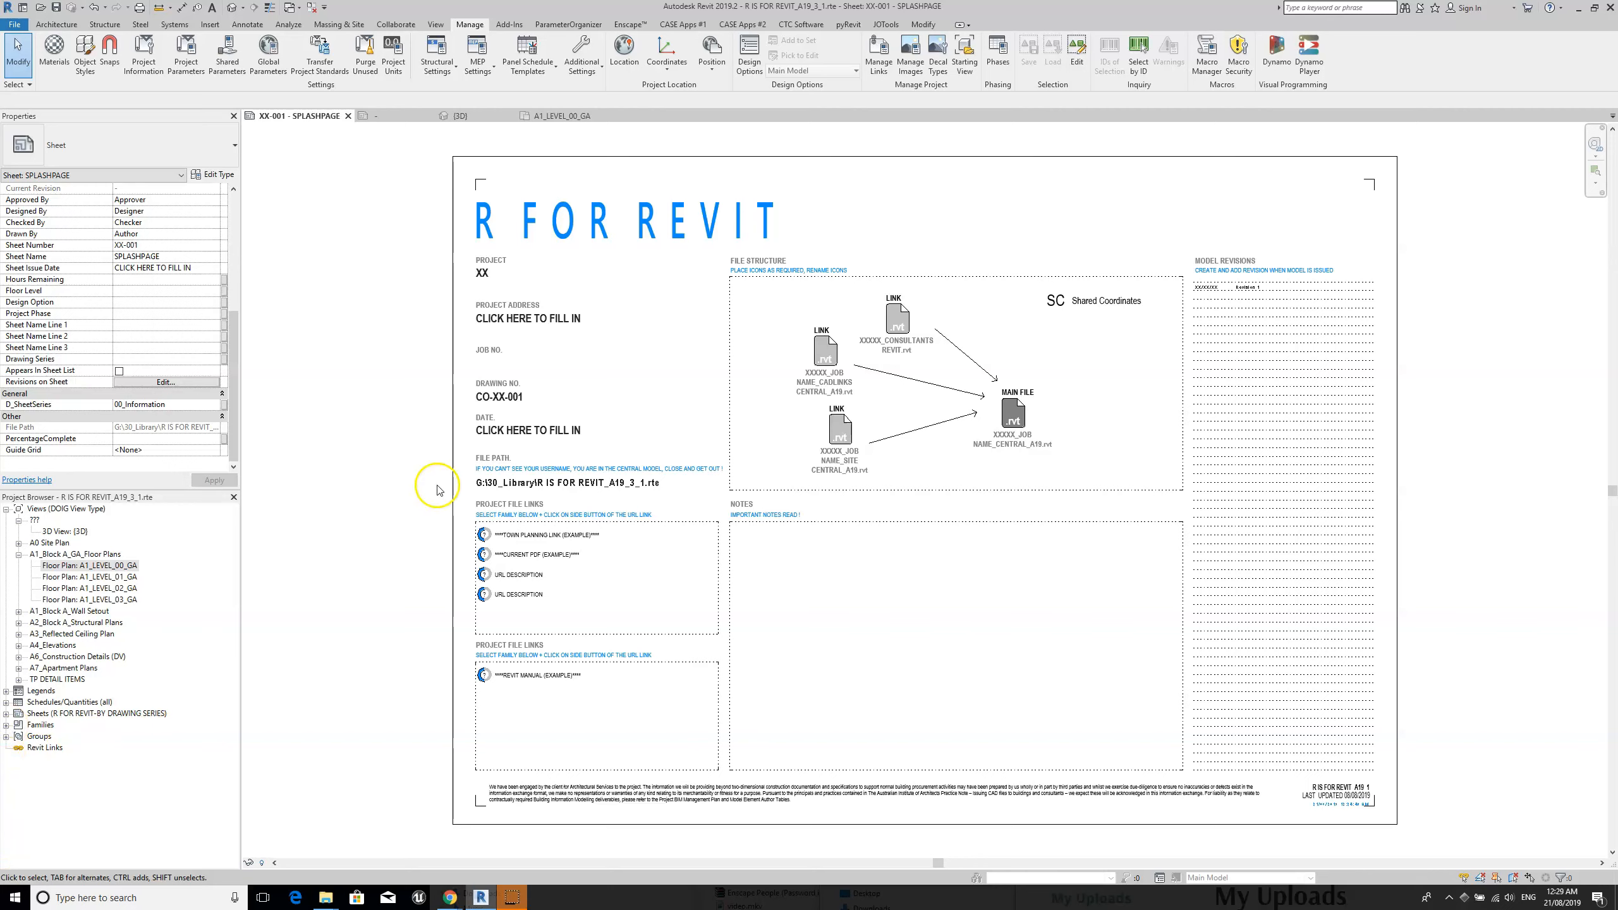
Review the views available as the model's starting view, keeping Sheet: XX-001 - SPLASHPAGE.
{"action": "left_click", "coordinate": [964, 54]}
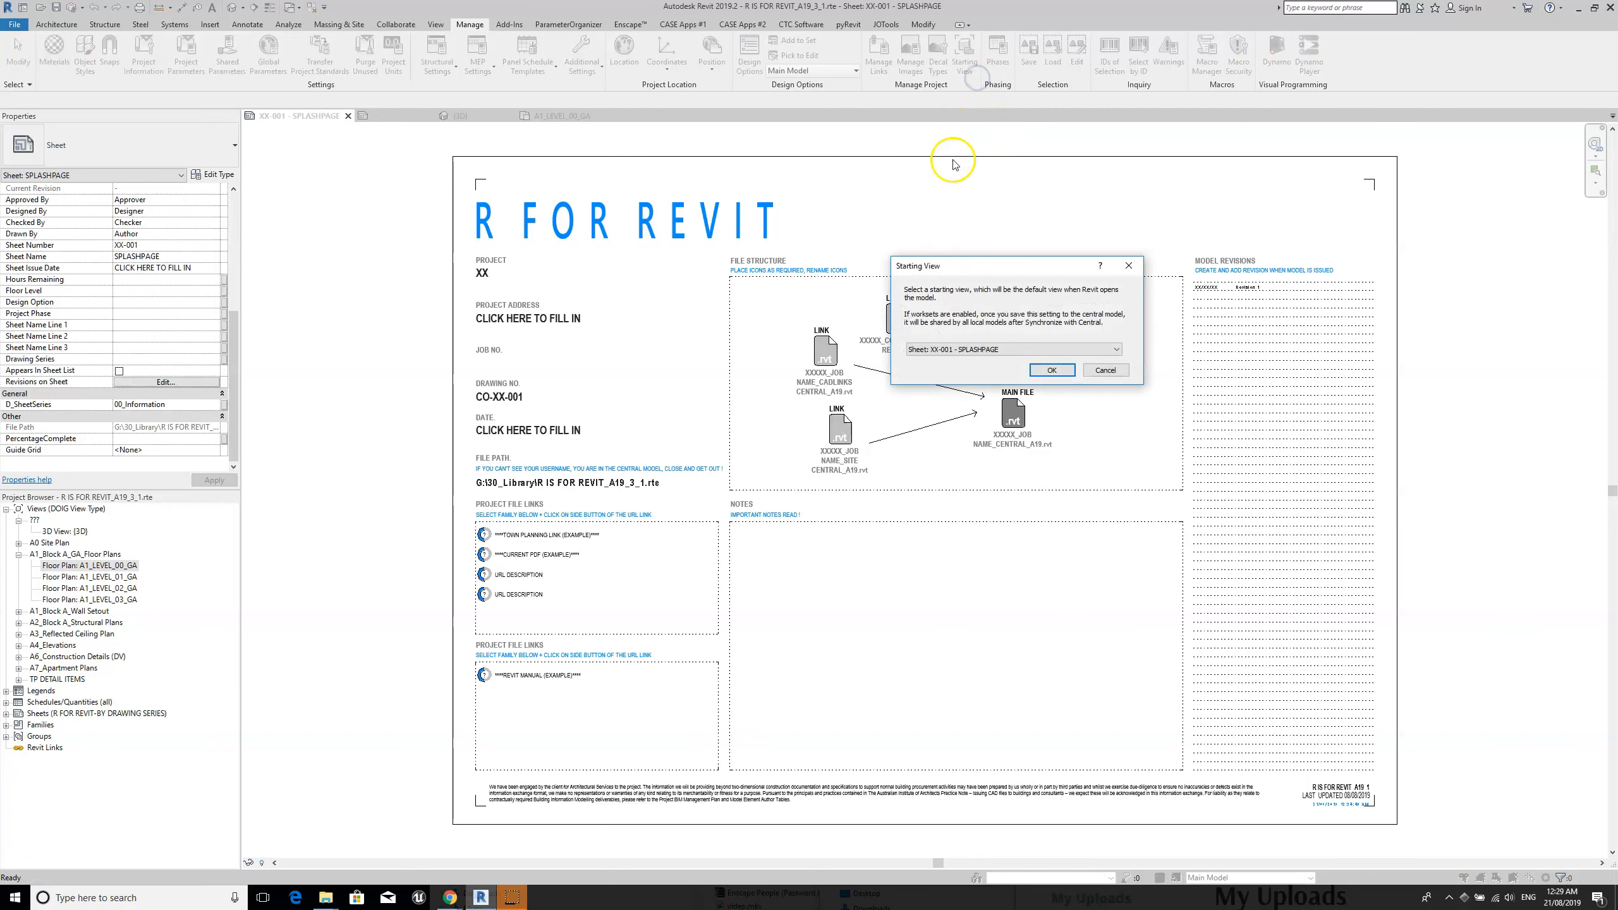
{"action": "left_click", "coordinate": [986, 350]}
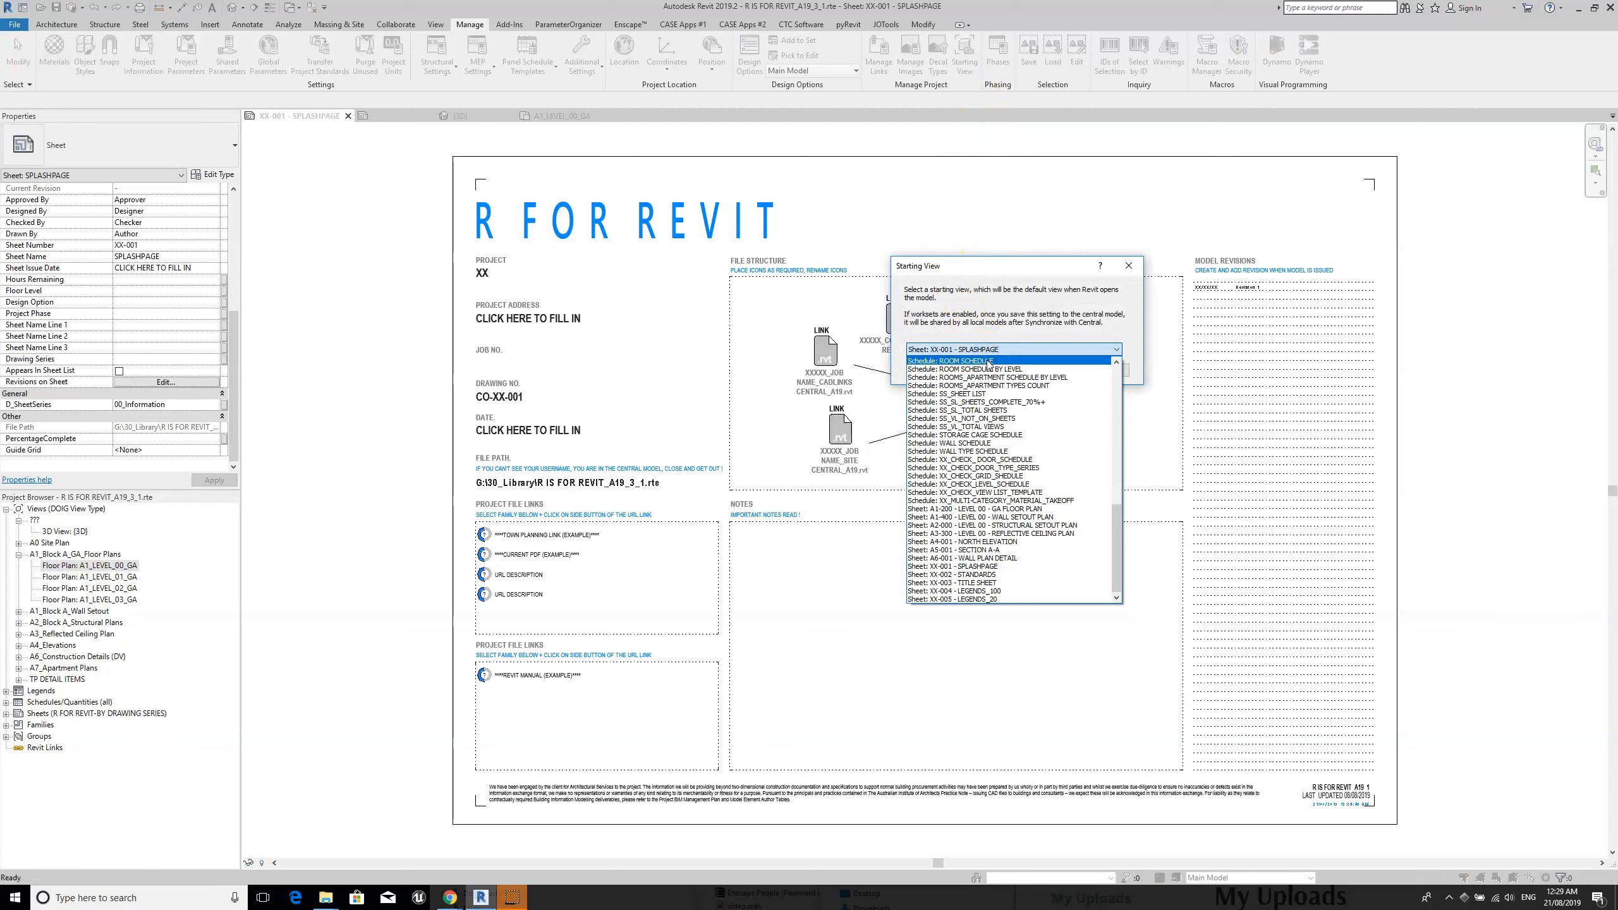
{"action": "scroll", "coordinate": [987, 370], "scroll_direction": "up", "scroll_amount": 9}
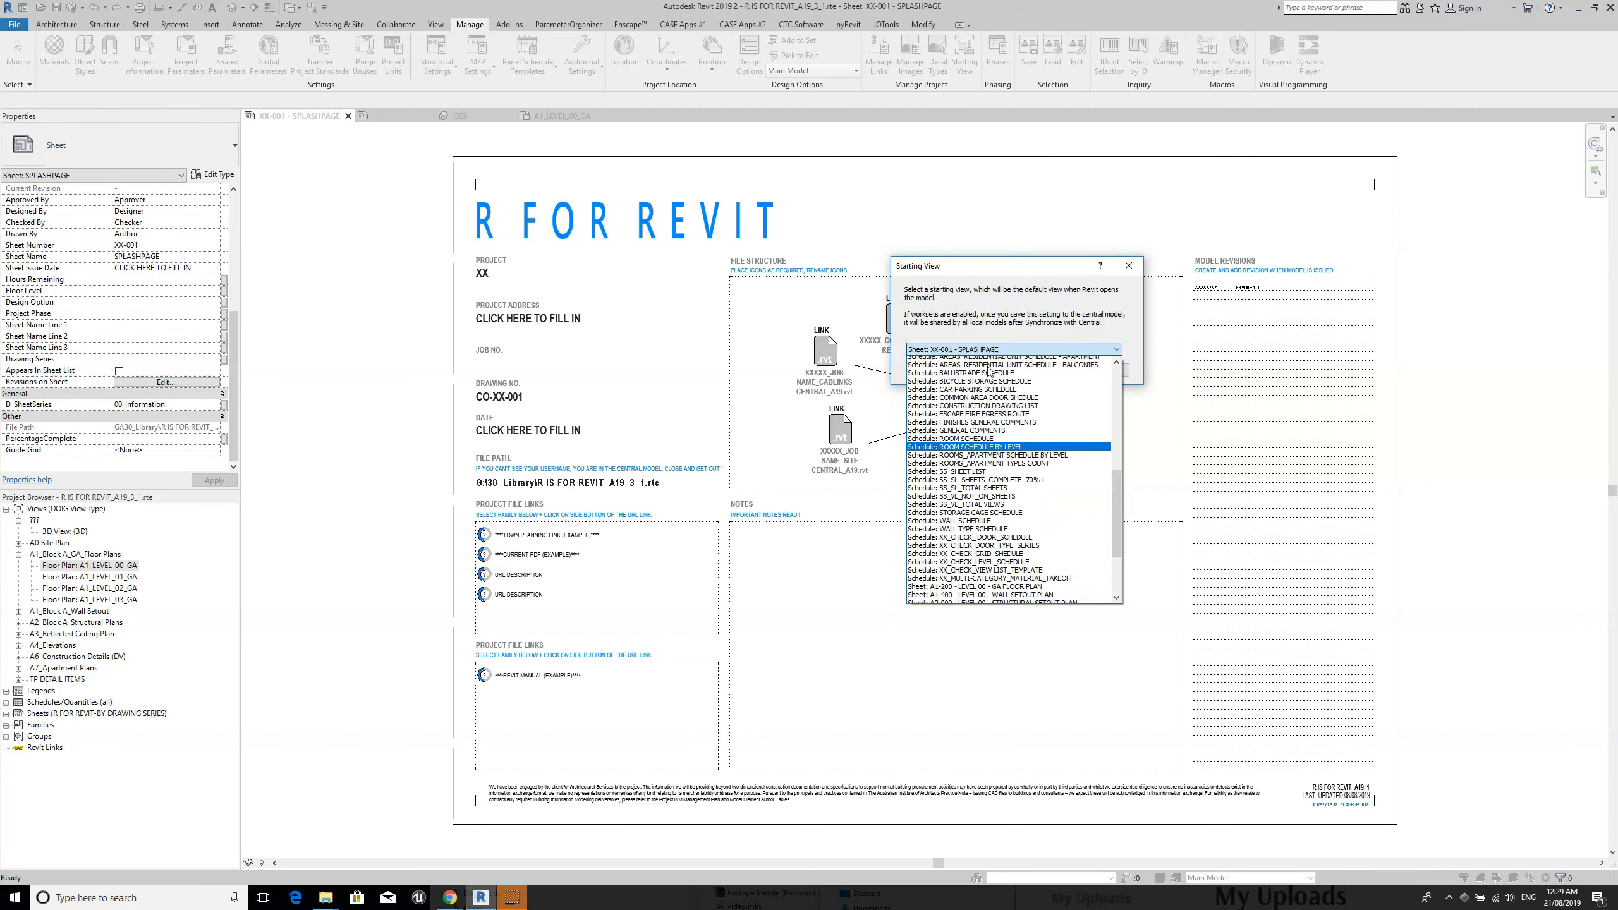
{"action": "scroll", "coordinate": [988, 369], "scroll_direction": "up", "scroll_amount": 7}
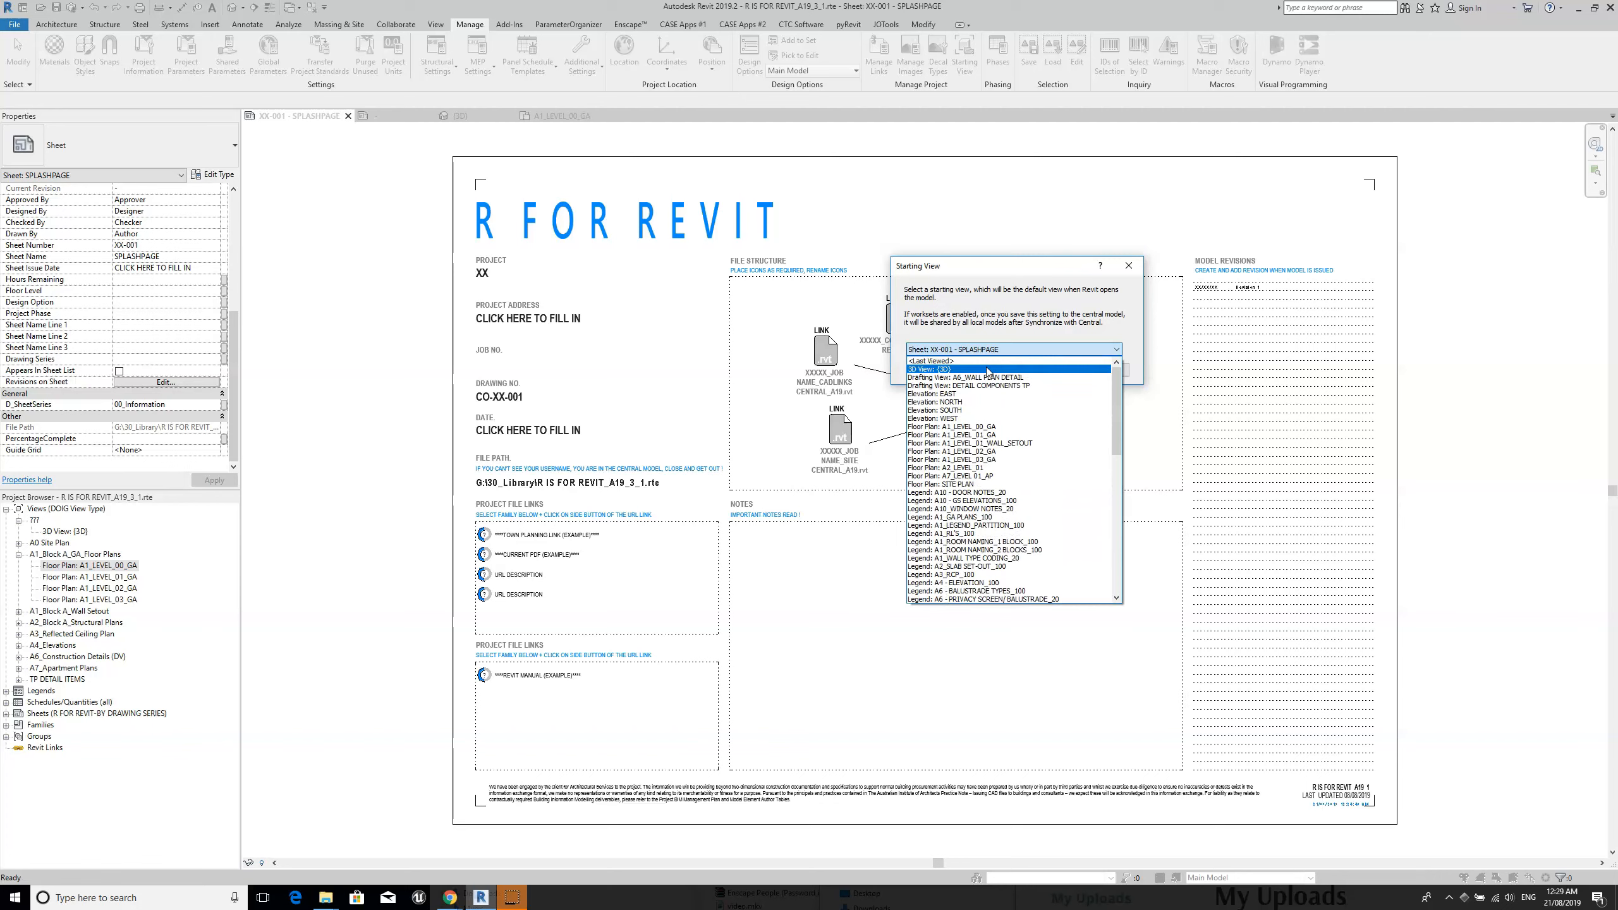
{"action": "left_click", "coordinate": [1122, 329]}
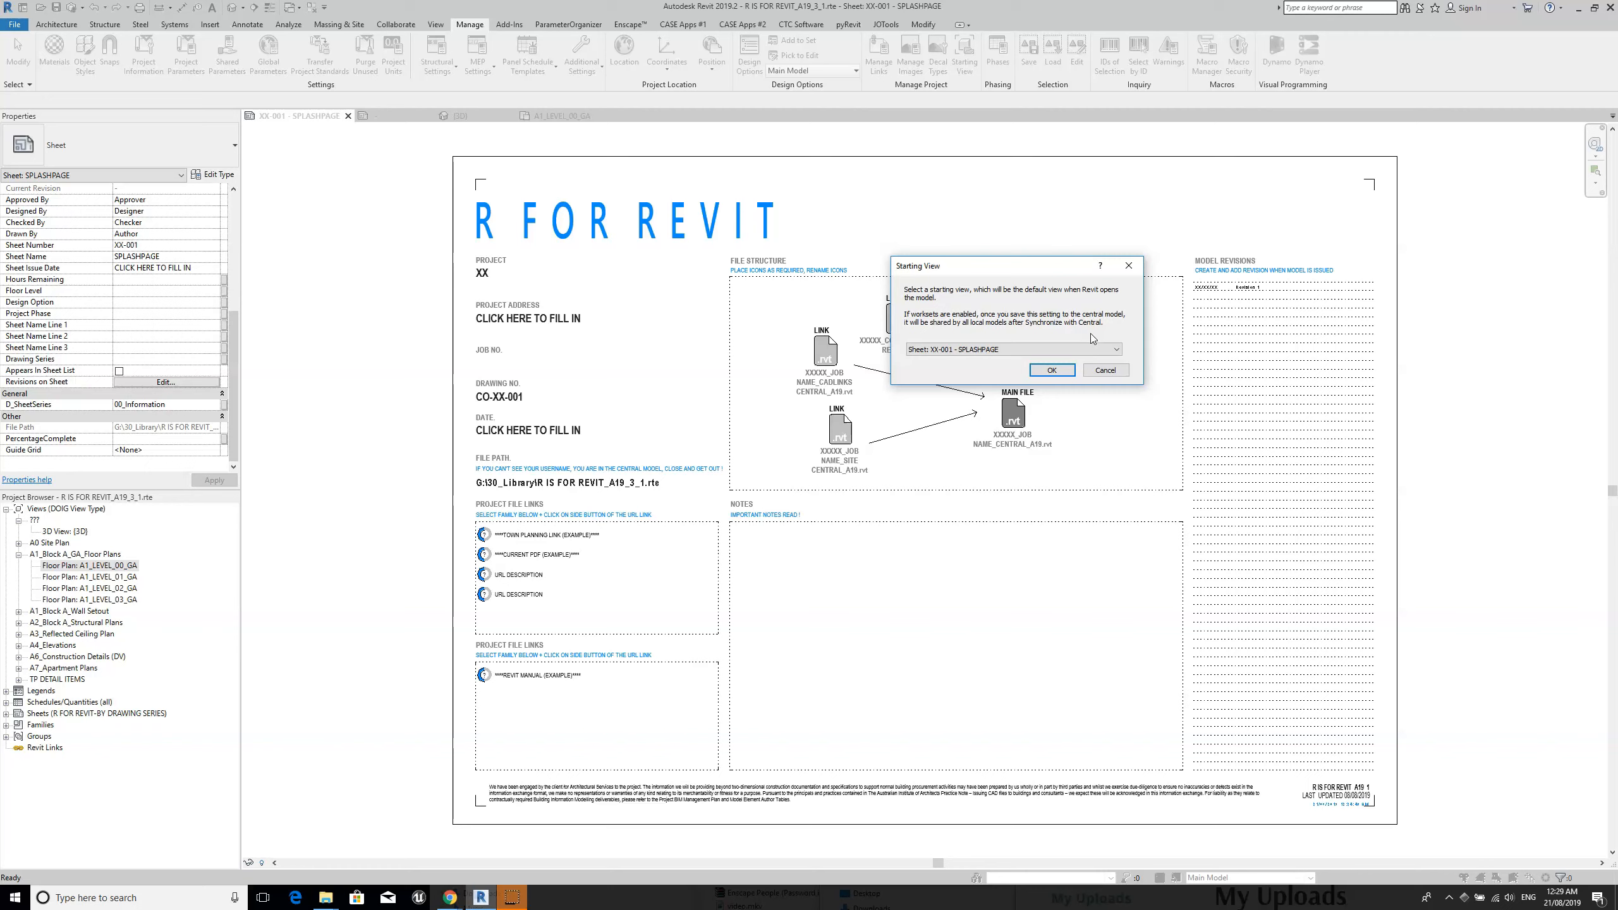
{"action": "key", "text": "Return"}
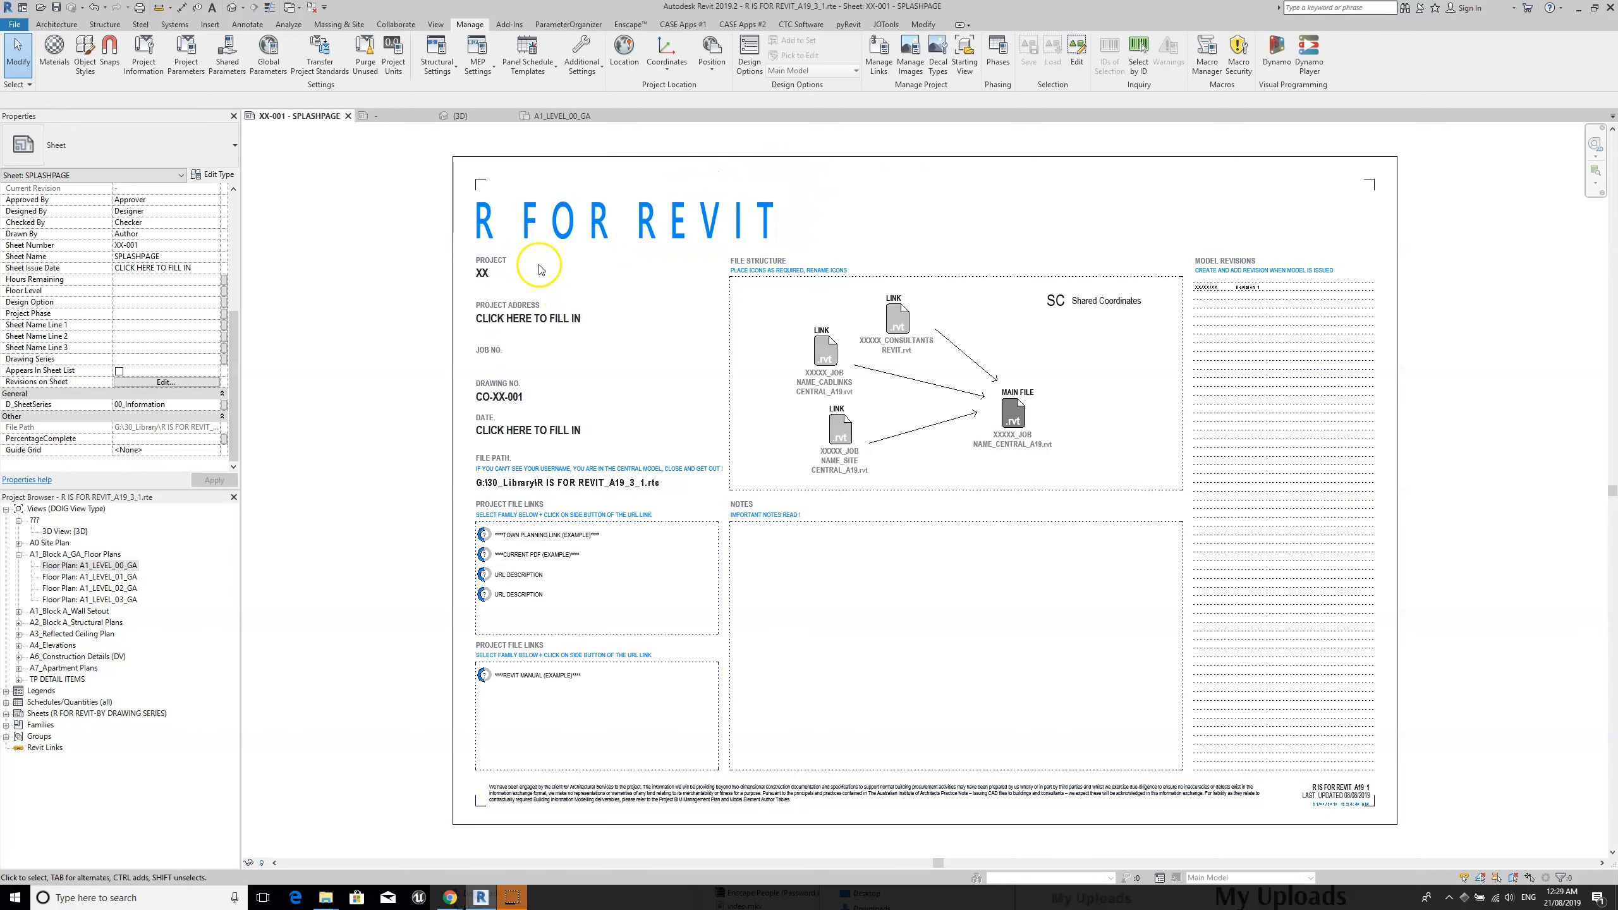
Set the Project Address in the project information to "r for revit offices" and review the remaining fields.
{"action": "left_click", "coordinate": [144, 52]}
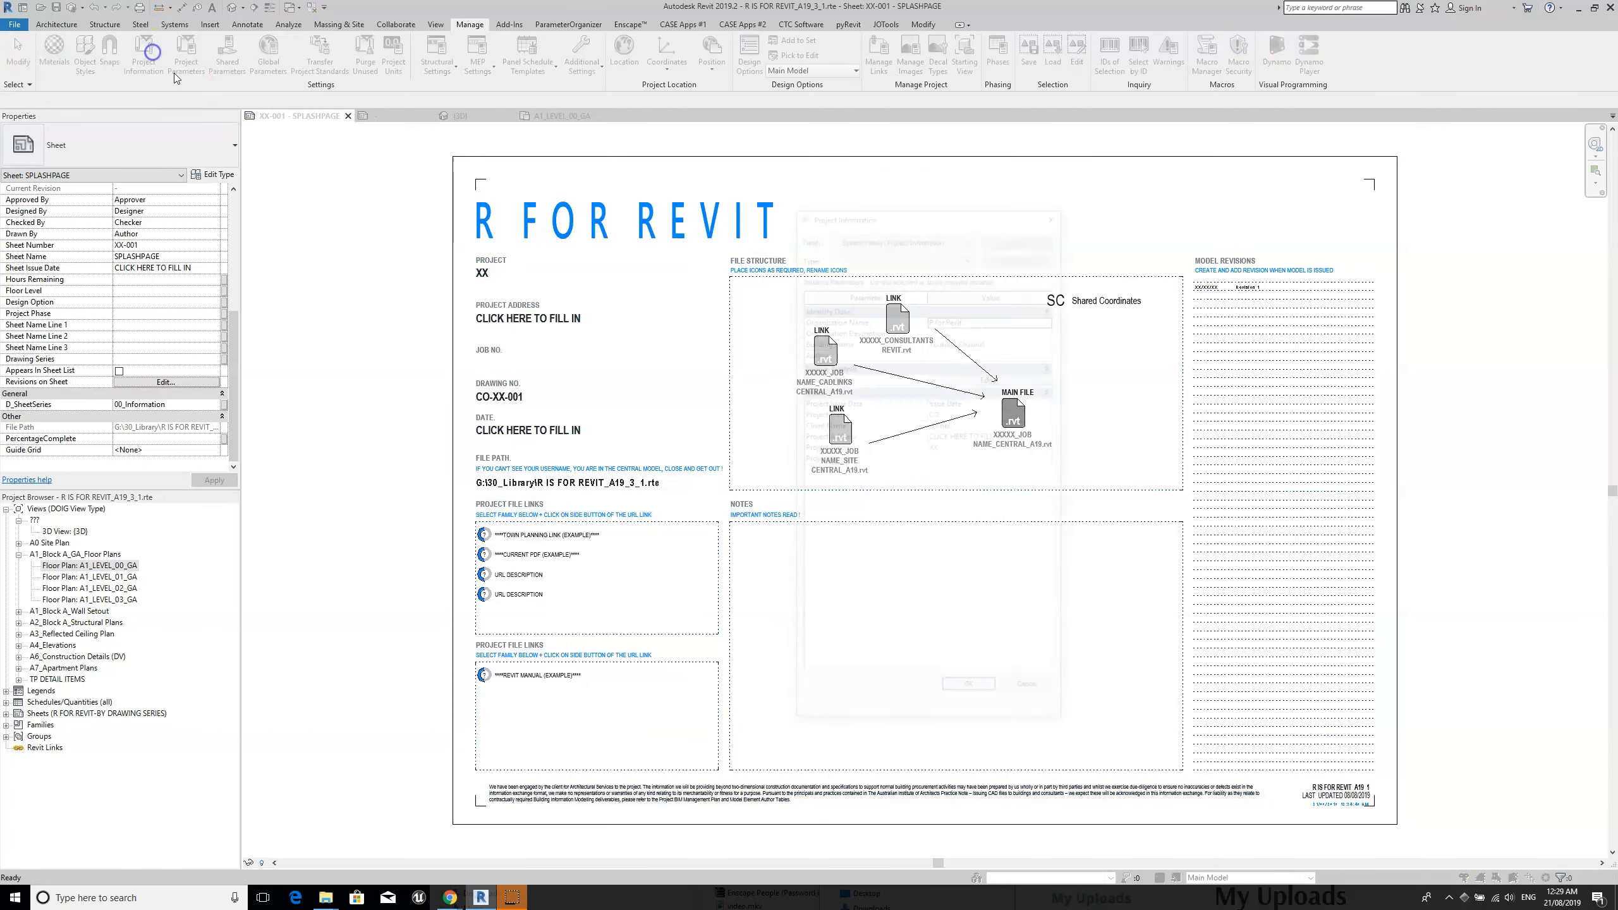
{"action": "left_click", "coordinate": [962, 413]}
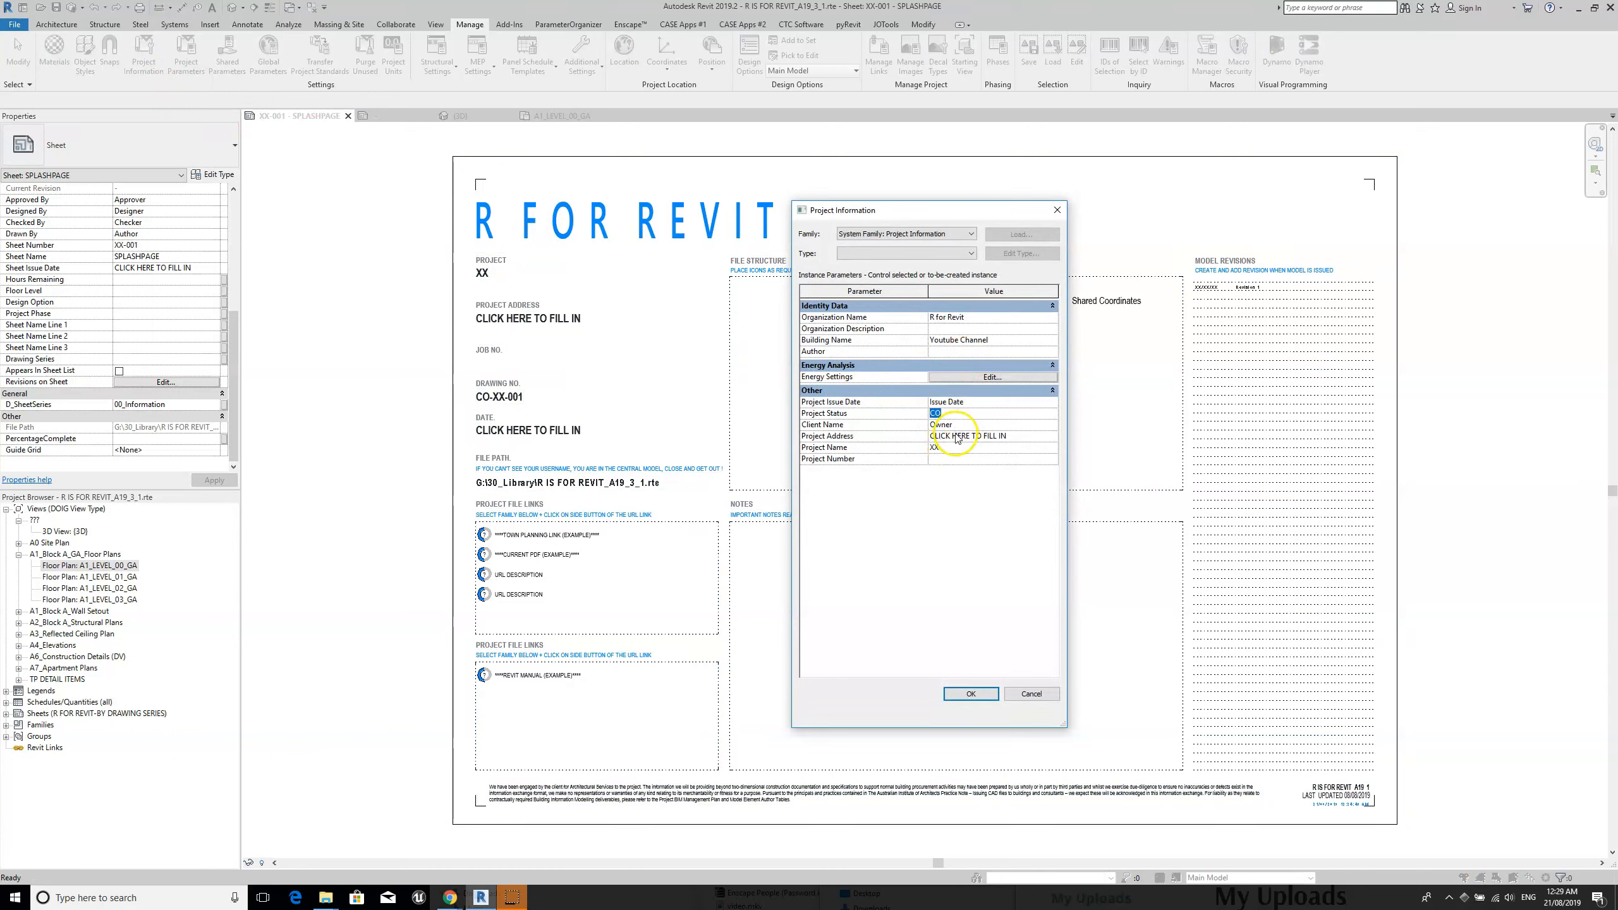
{"action": "left_click", "coordinate": [996, 436]}
{"action": "left_click", "coordinate": [1051, 436]}
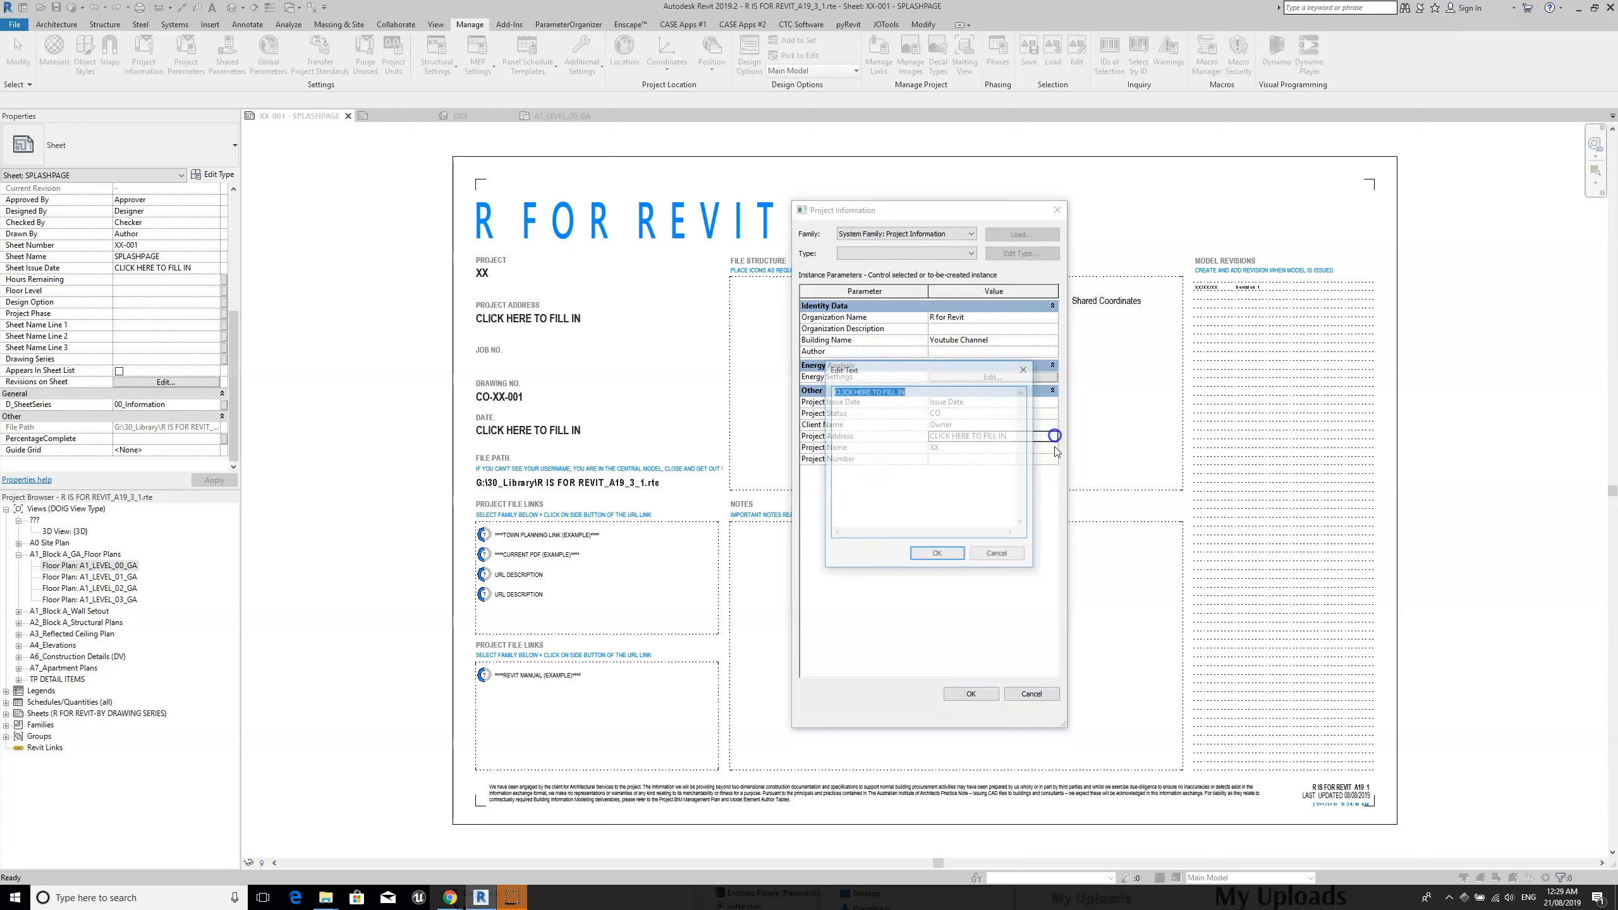
{"action": "type", "text": "r for "}
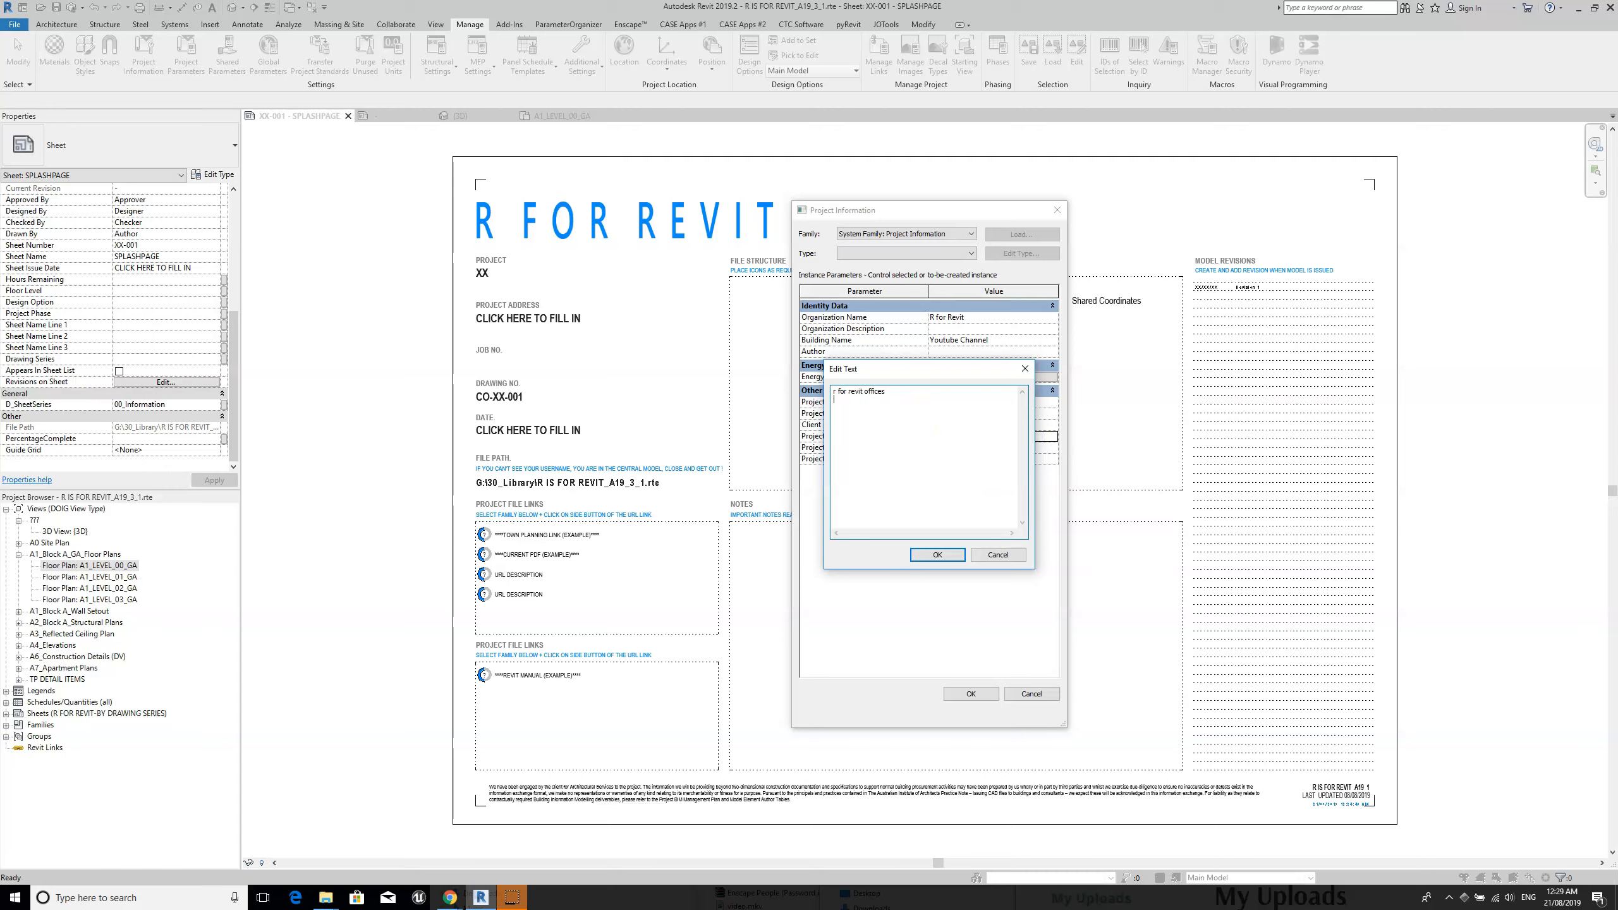
{"action": "type", "text": "revit offices"}
{"action": "left_click", "coordinate": [937, 554]}
{"action": "left_click", "coordinate": [949, 700]}
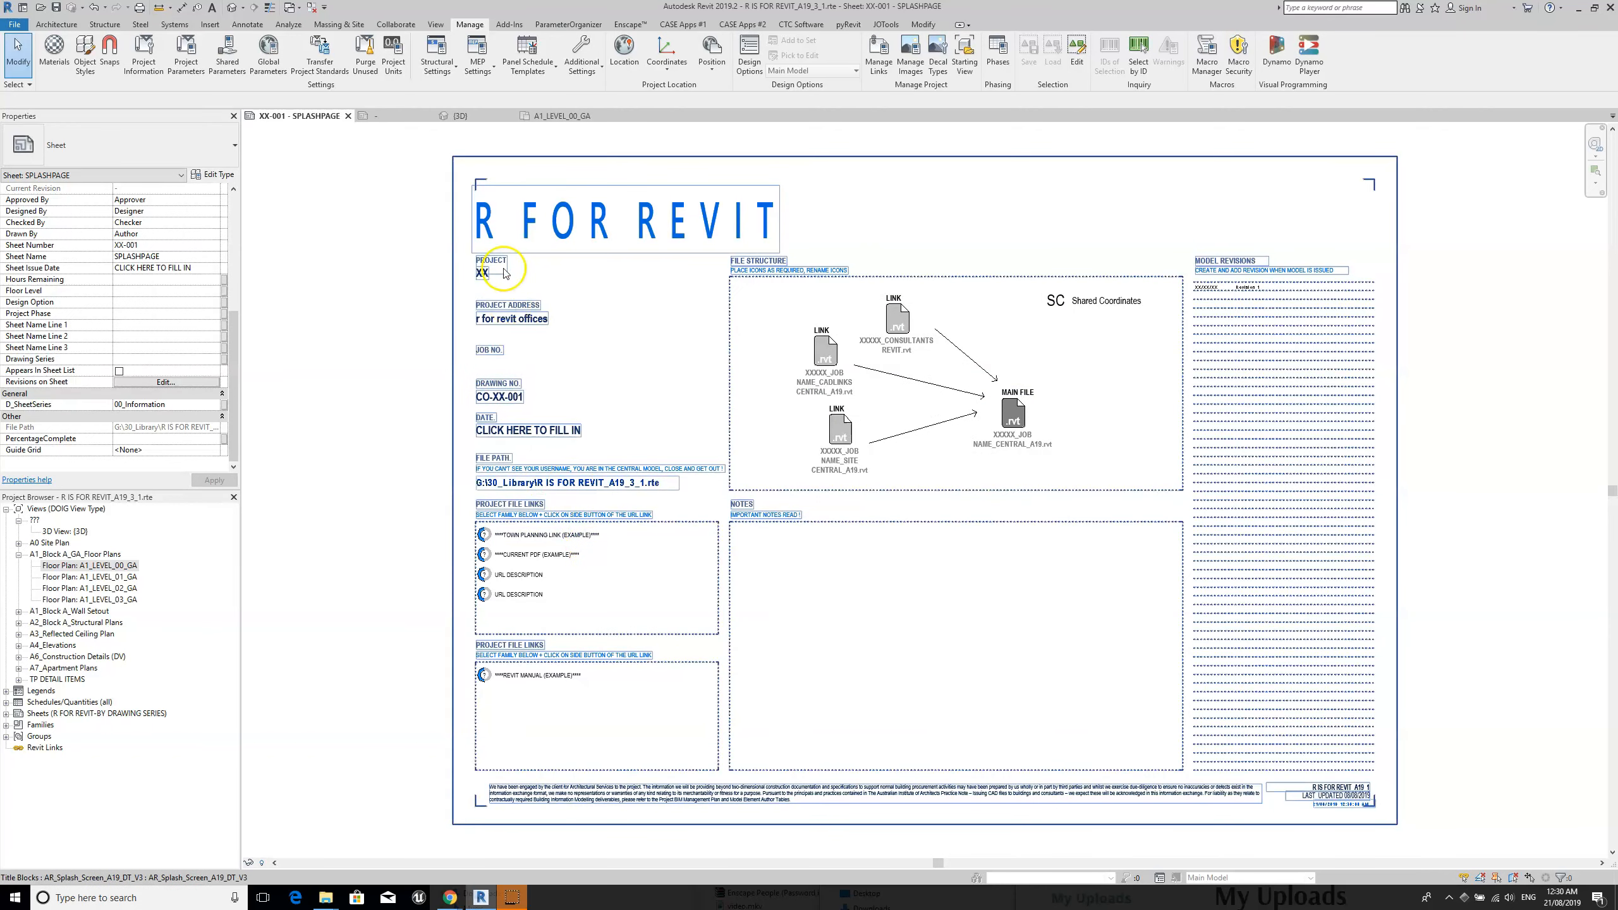
{"action": "left_click", "coordinate": [144, 55]}
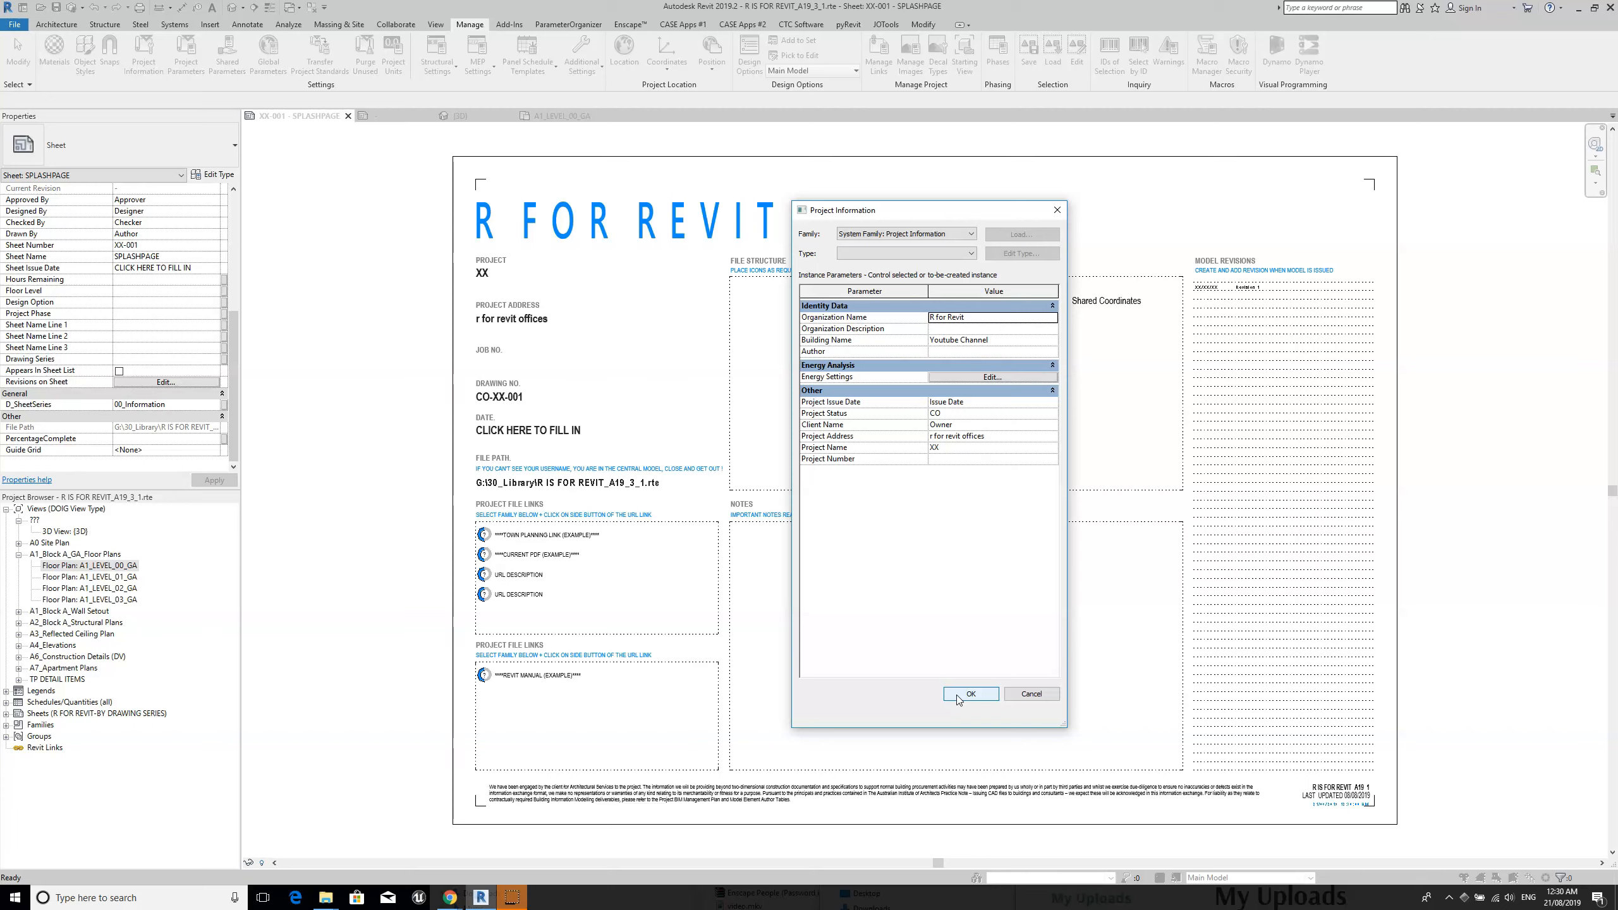
{"action": "left_click", "coordinate": [972, 697]}
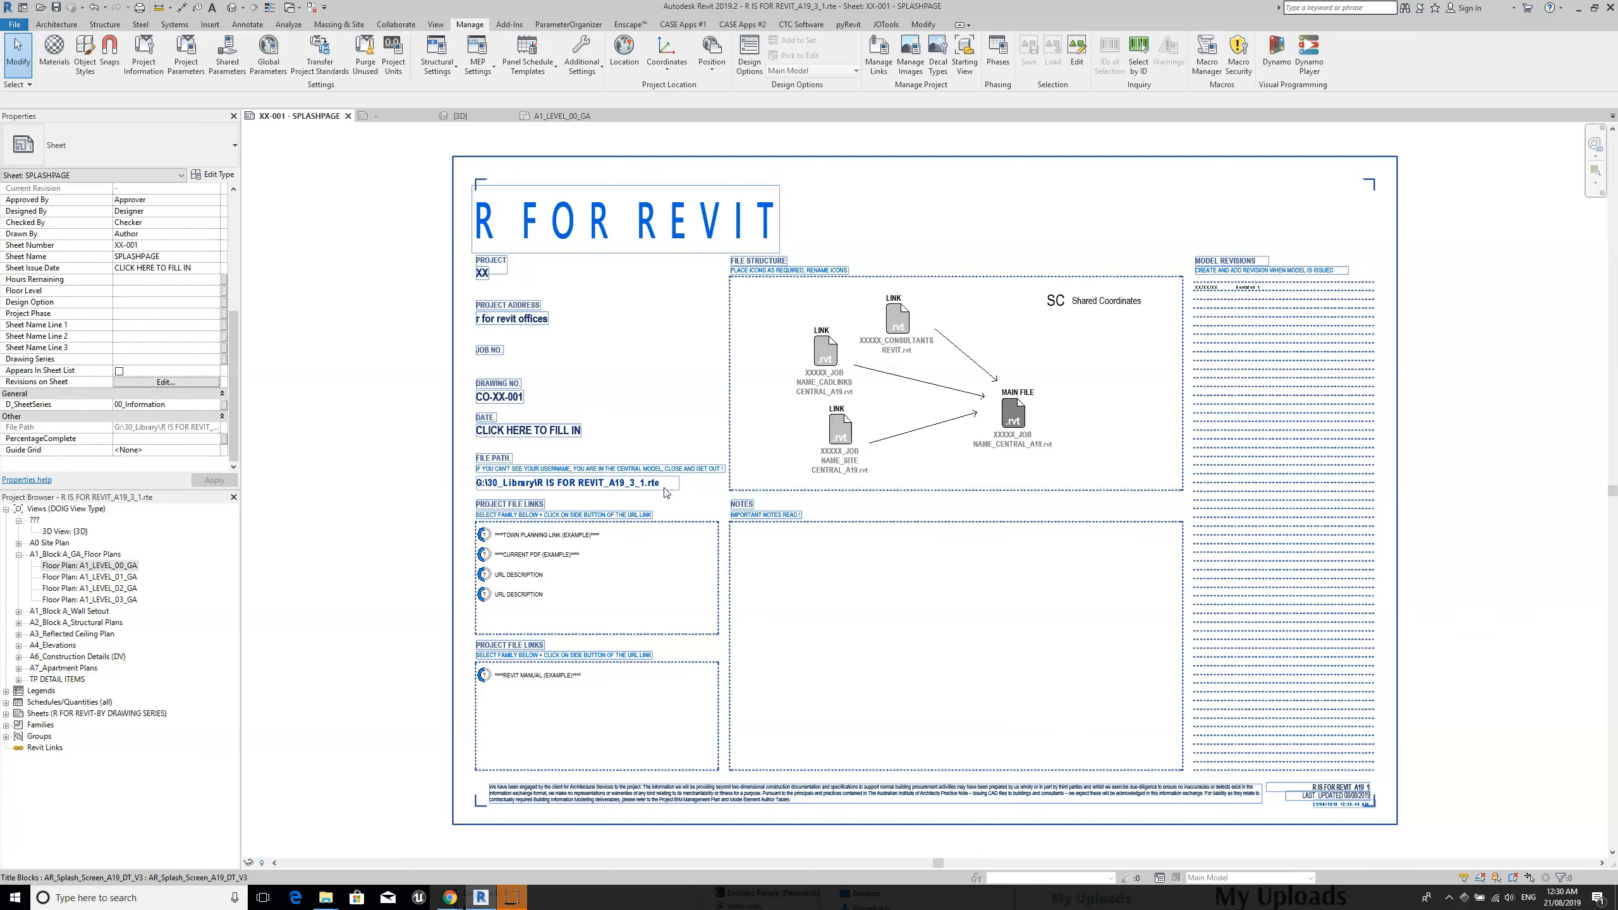
Inspect the URL Link property of the town planning link example under the project file links.
{"action": "left_click", "coordinate": [616, 543]}
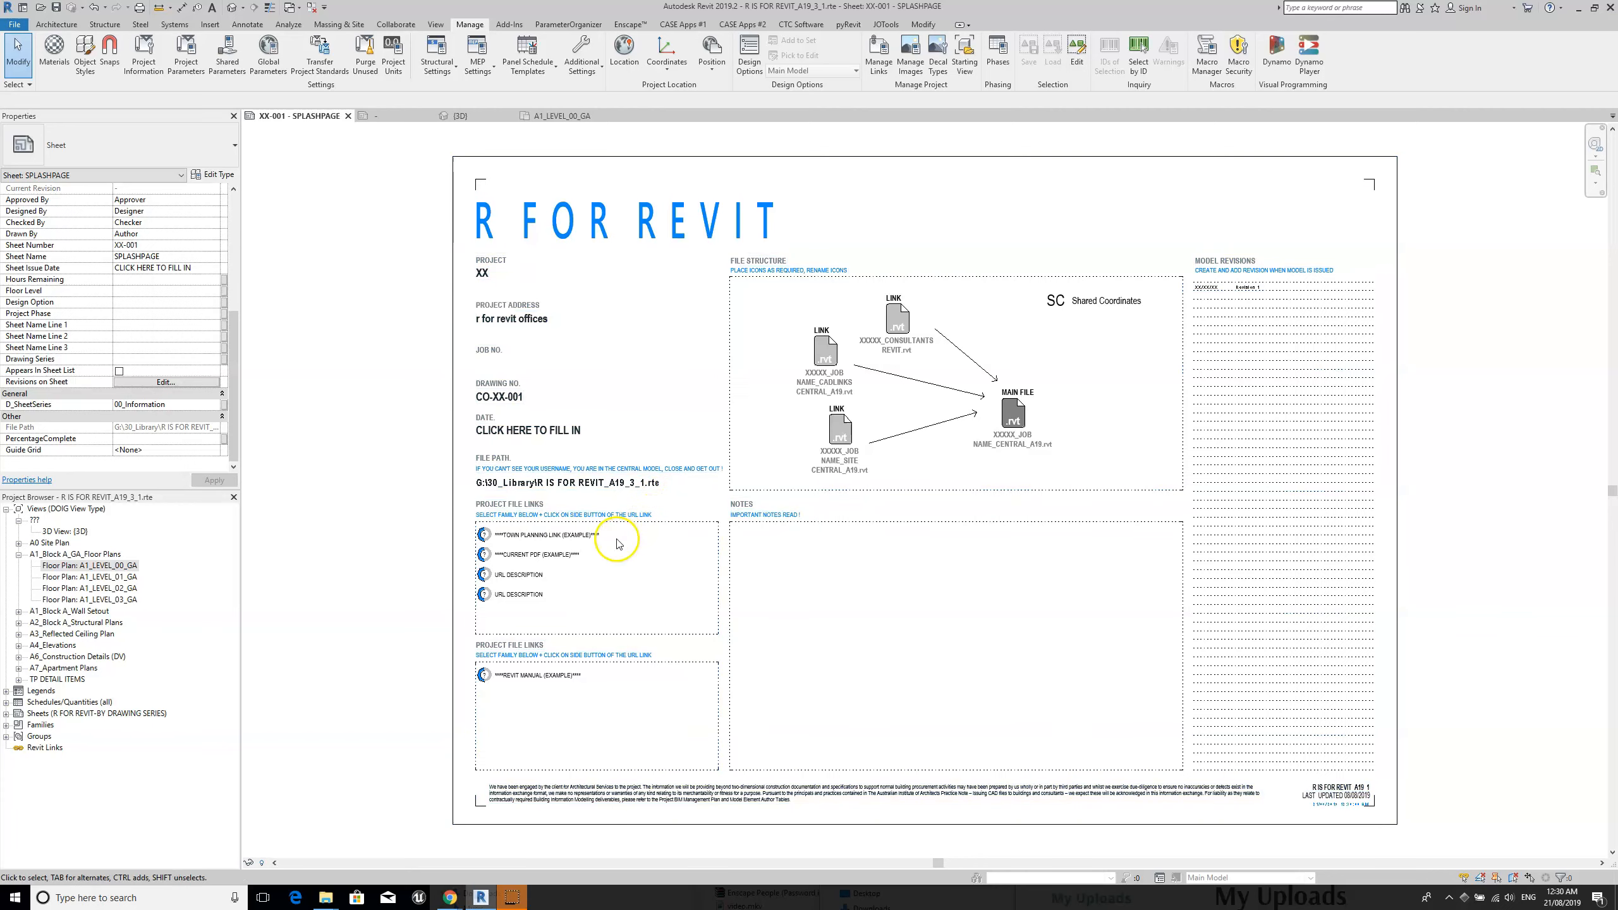
{"action": "left_click", "coordinate": [547, 541]}
{"action": "left_click", "coordinate": [138, 198]}
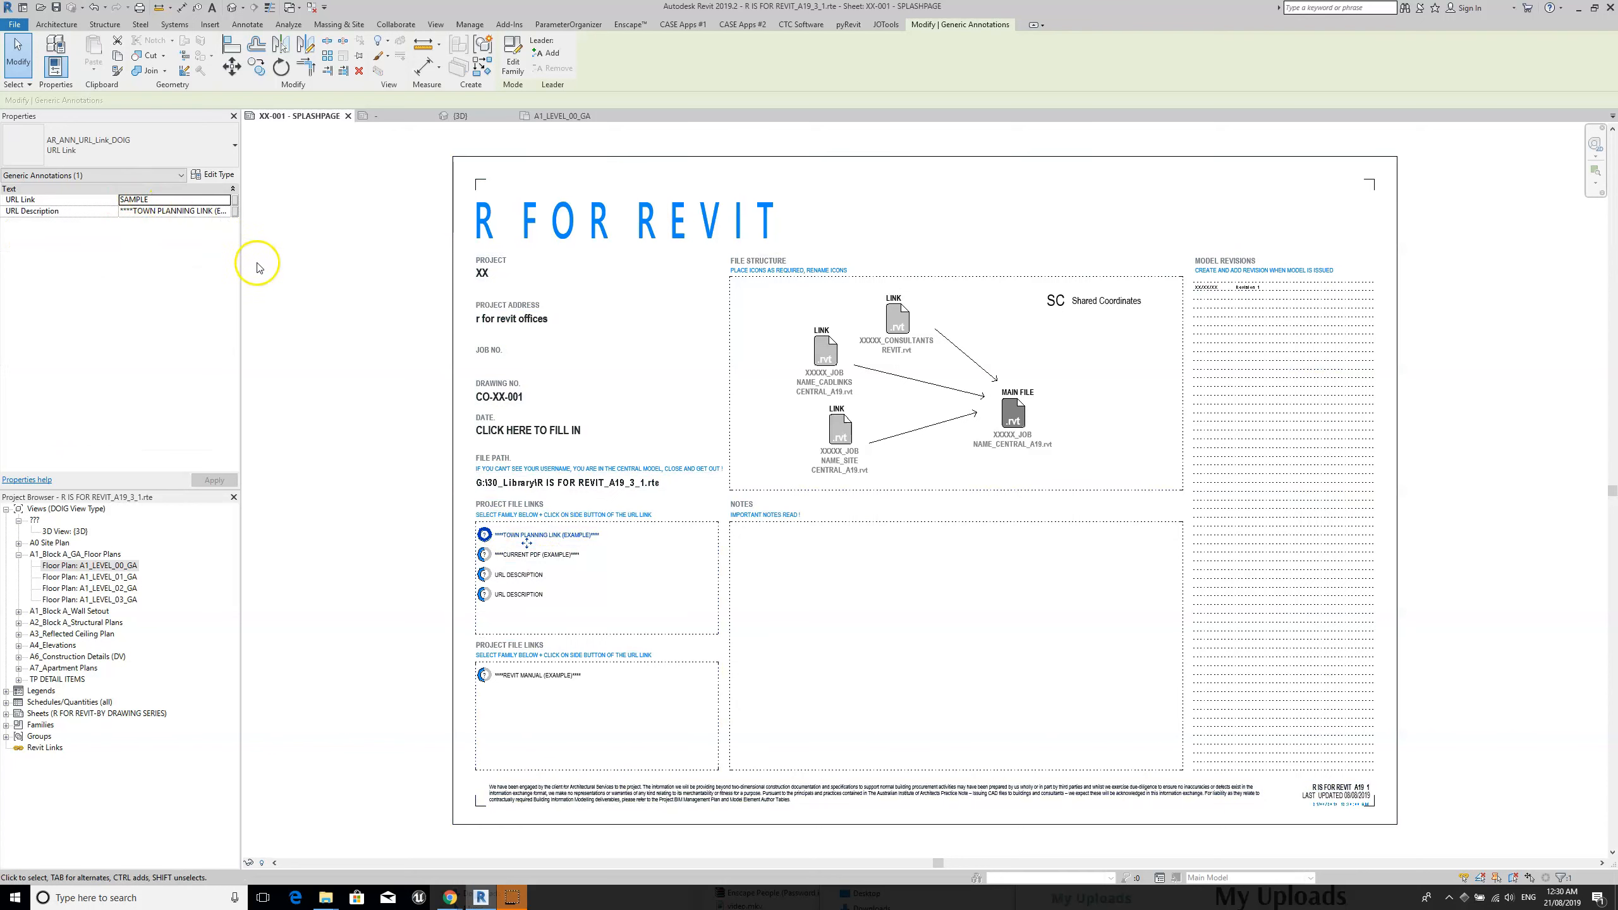
{"action": "left_click", "coordinate": [225, 202]}
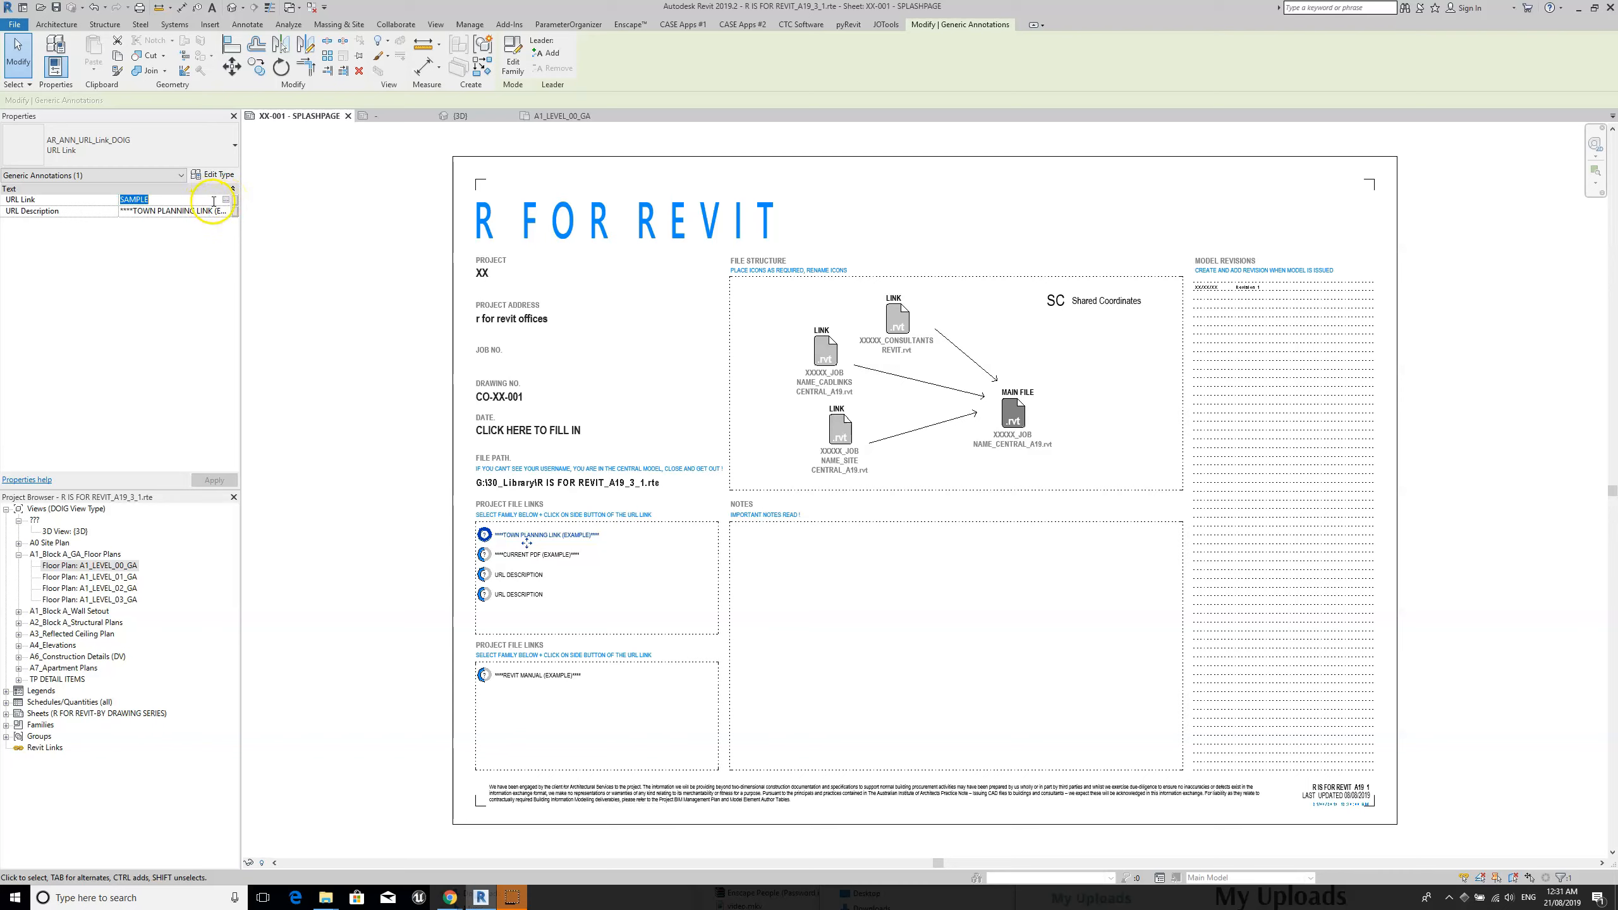
{"action": "left_click", "coordinate": [226, 200]}
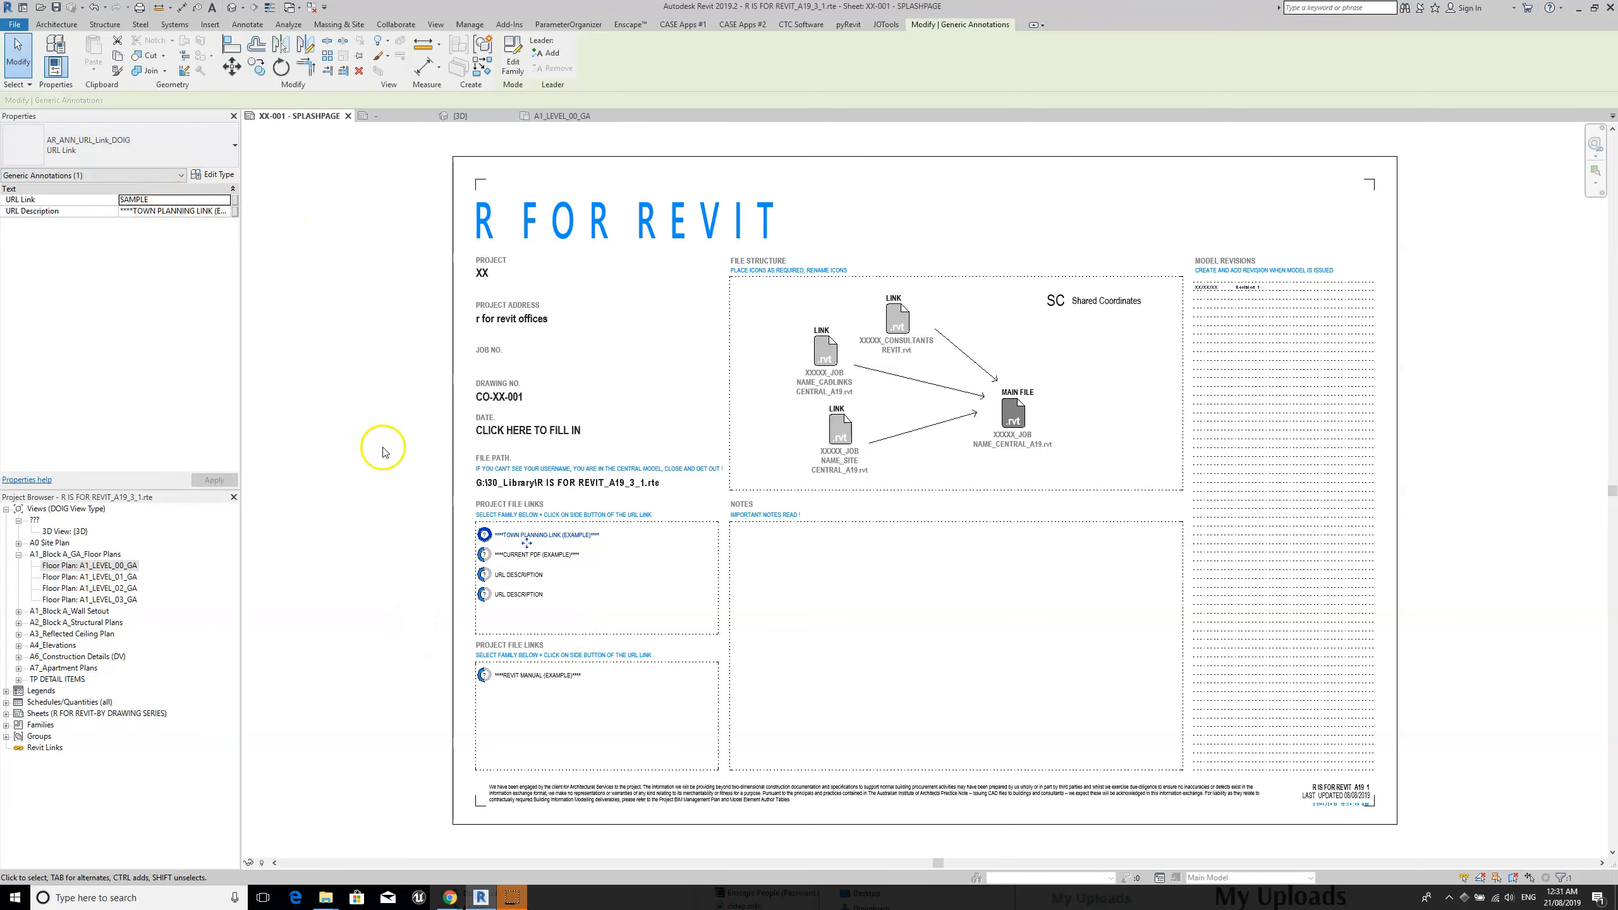
{"action": "left_click", "coordinate": [436, 598]}
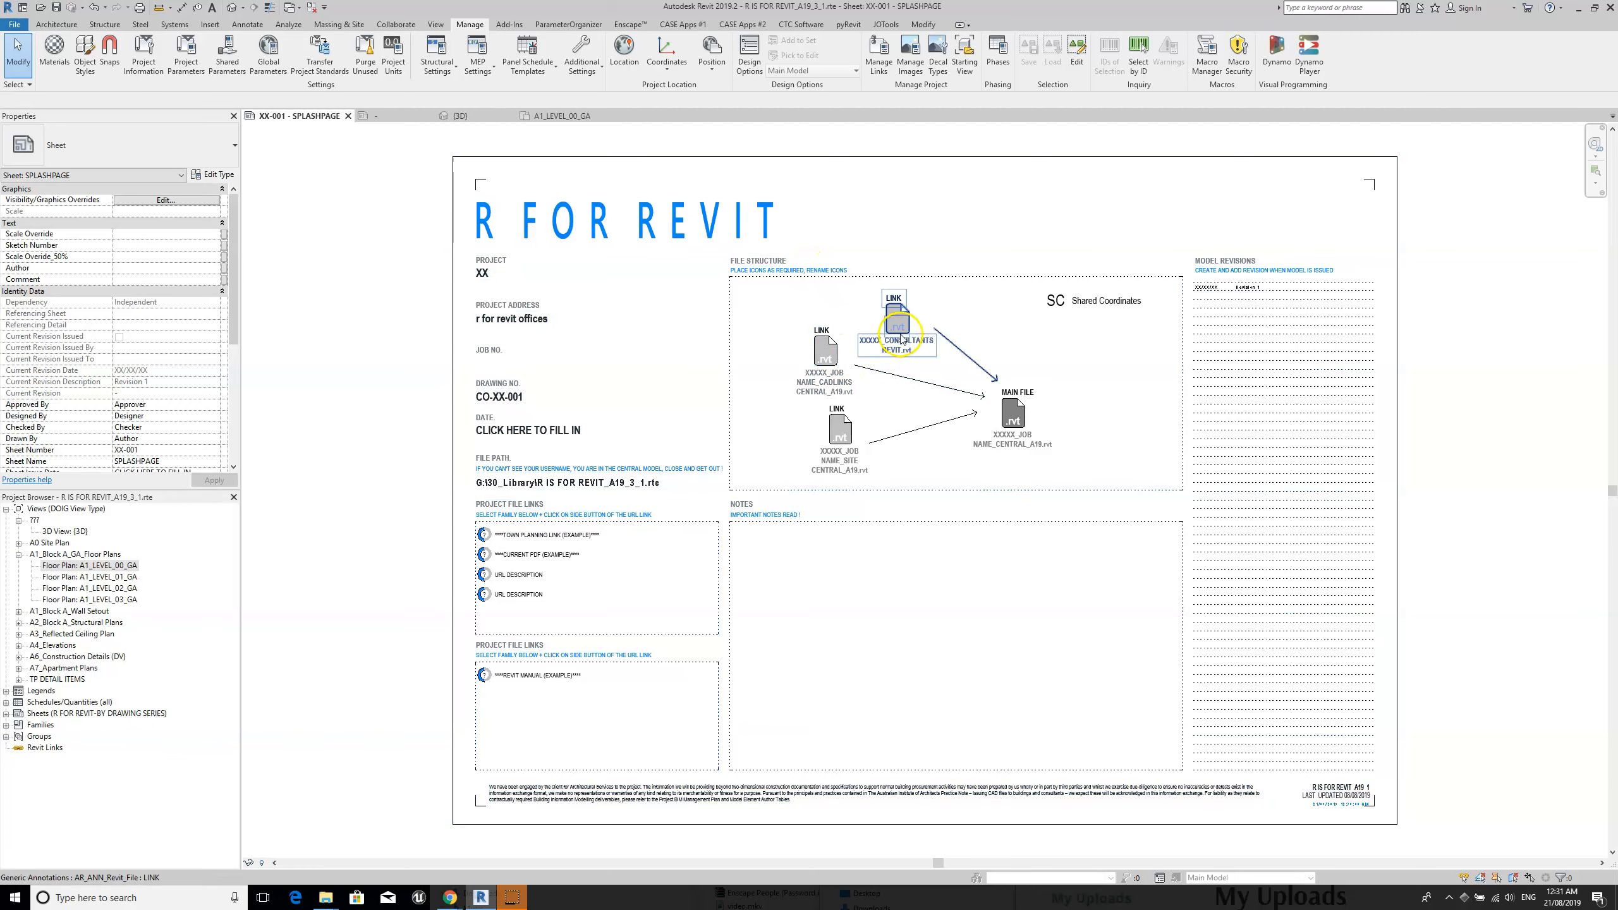
Move the MAIN FILE icon in the file structure diagram slightly up and to the right.
{"action": "left_click", "coordinate": [1035, 386]}
{"action": "left_click_drag", "start_coordinate": [1034, 386], "coordinate": [1060, 355]}
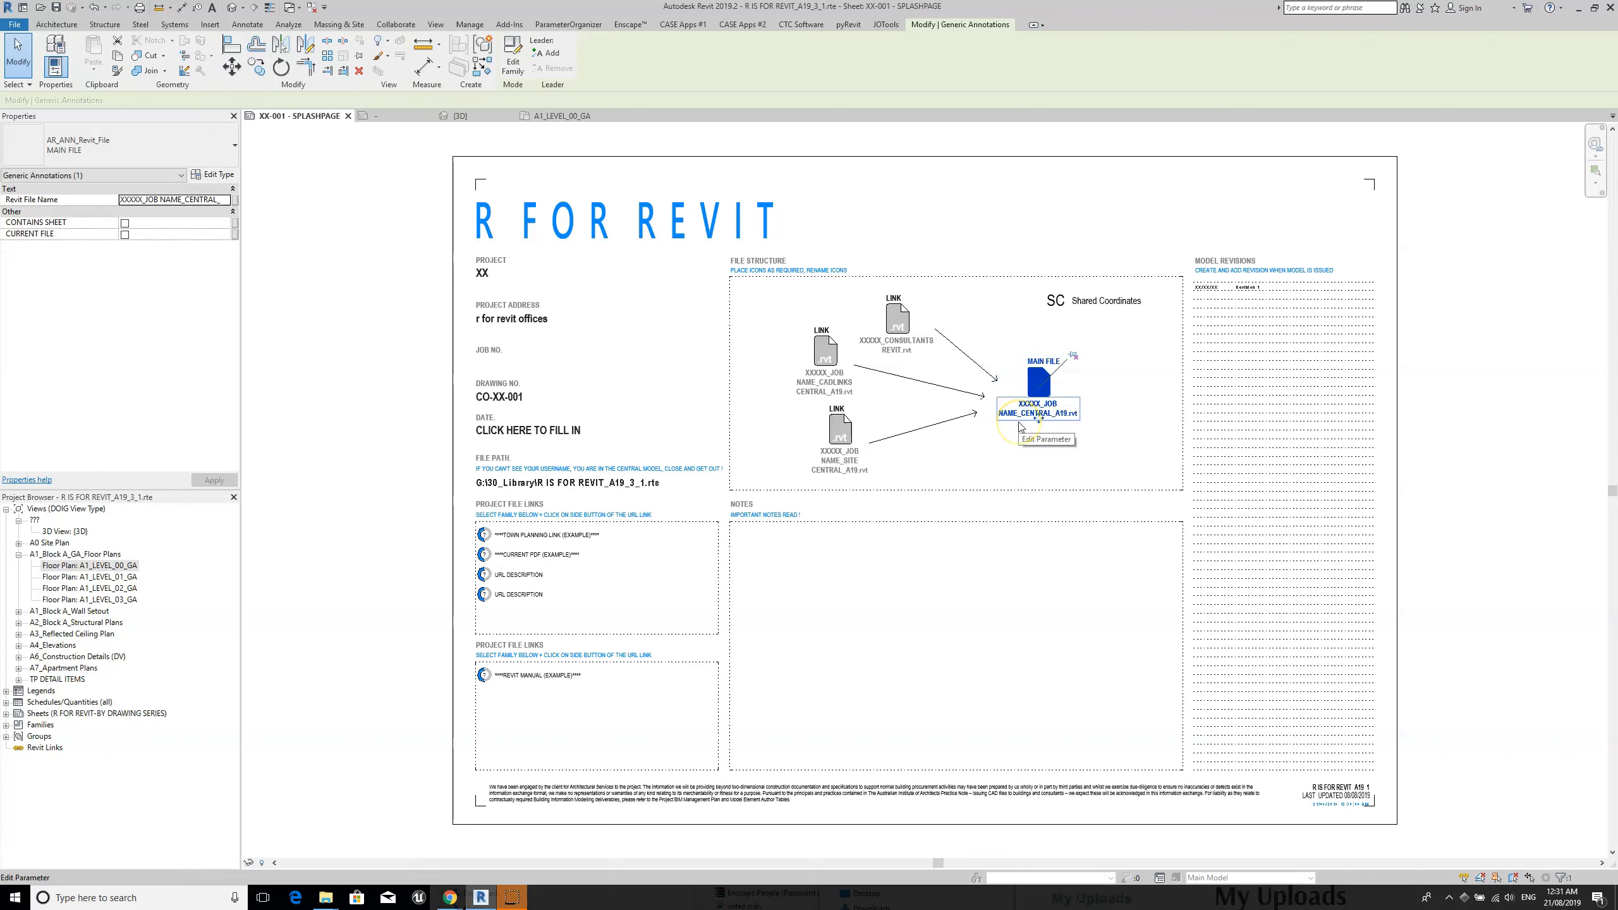
{"action": "left_click", "coordinate": [1028, 430]}
{"action": "left_click", "coordinate": [1048, 399]}
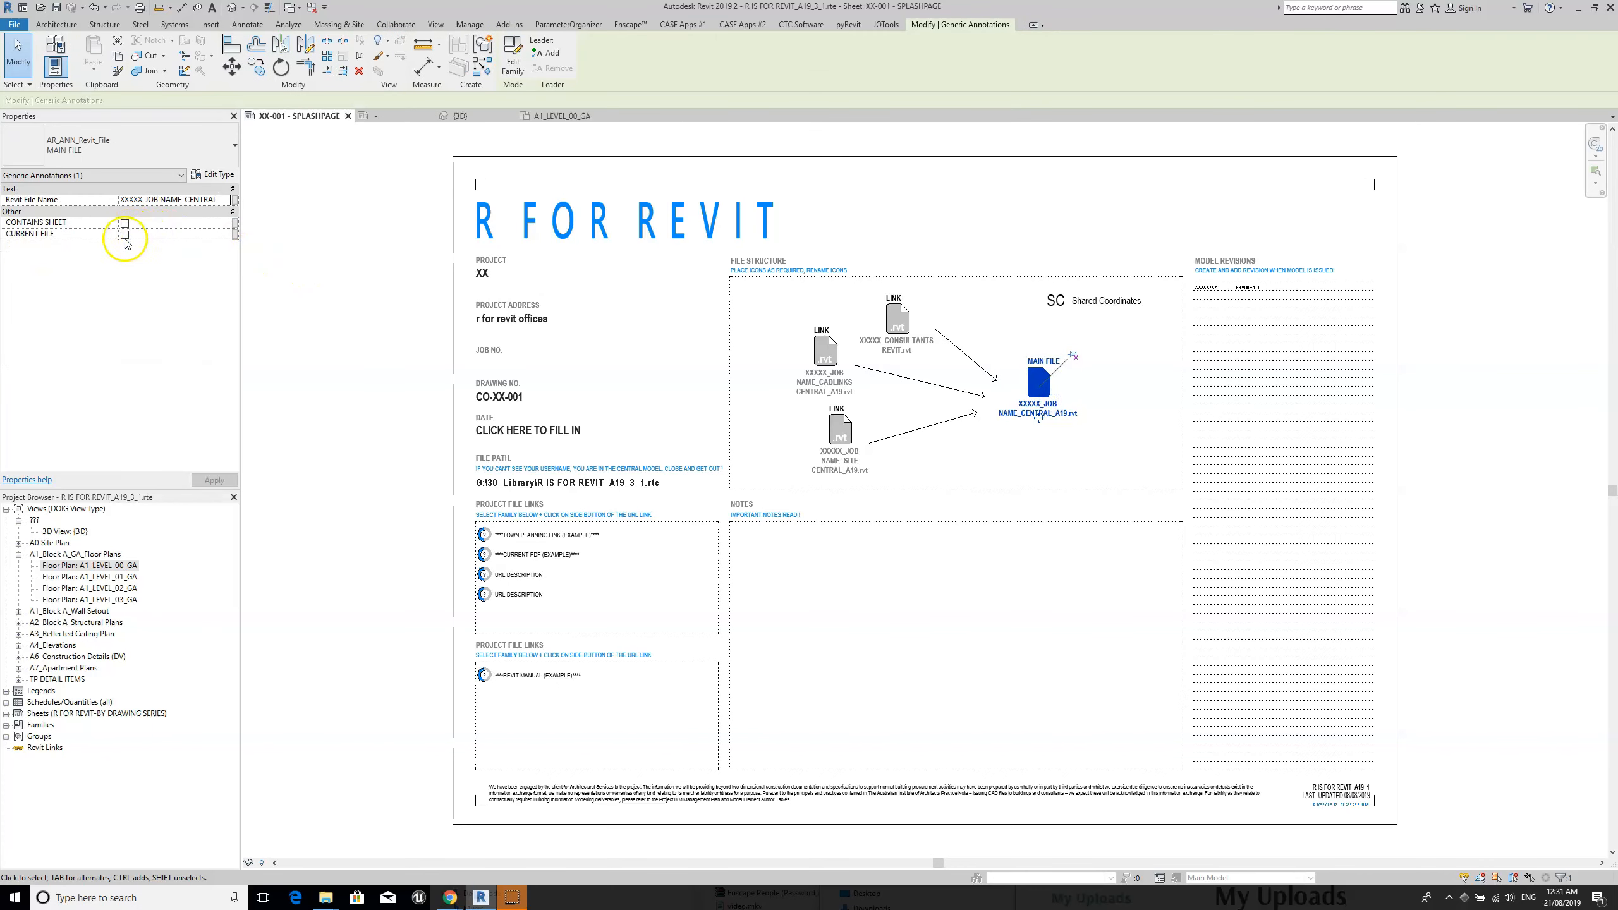
Turn on CURRENT FILE and CONTAINS SHEET for the MAIN FILE icon.
{"action": "left_click", "coordinate": [125, 235]}
{"action": "left_click", "coordinate": [125, 223]}
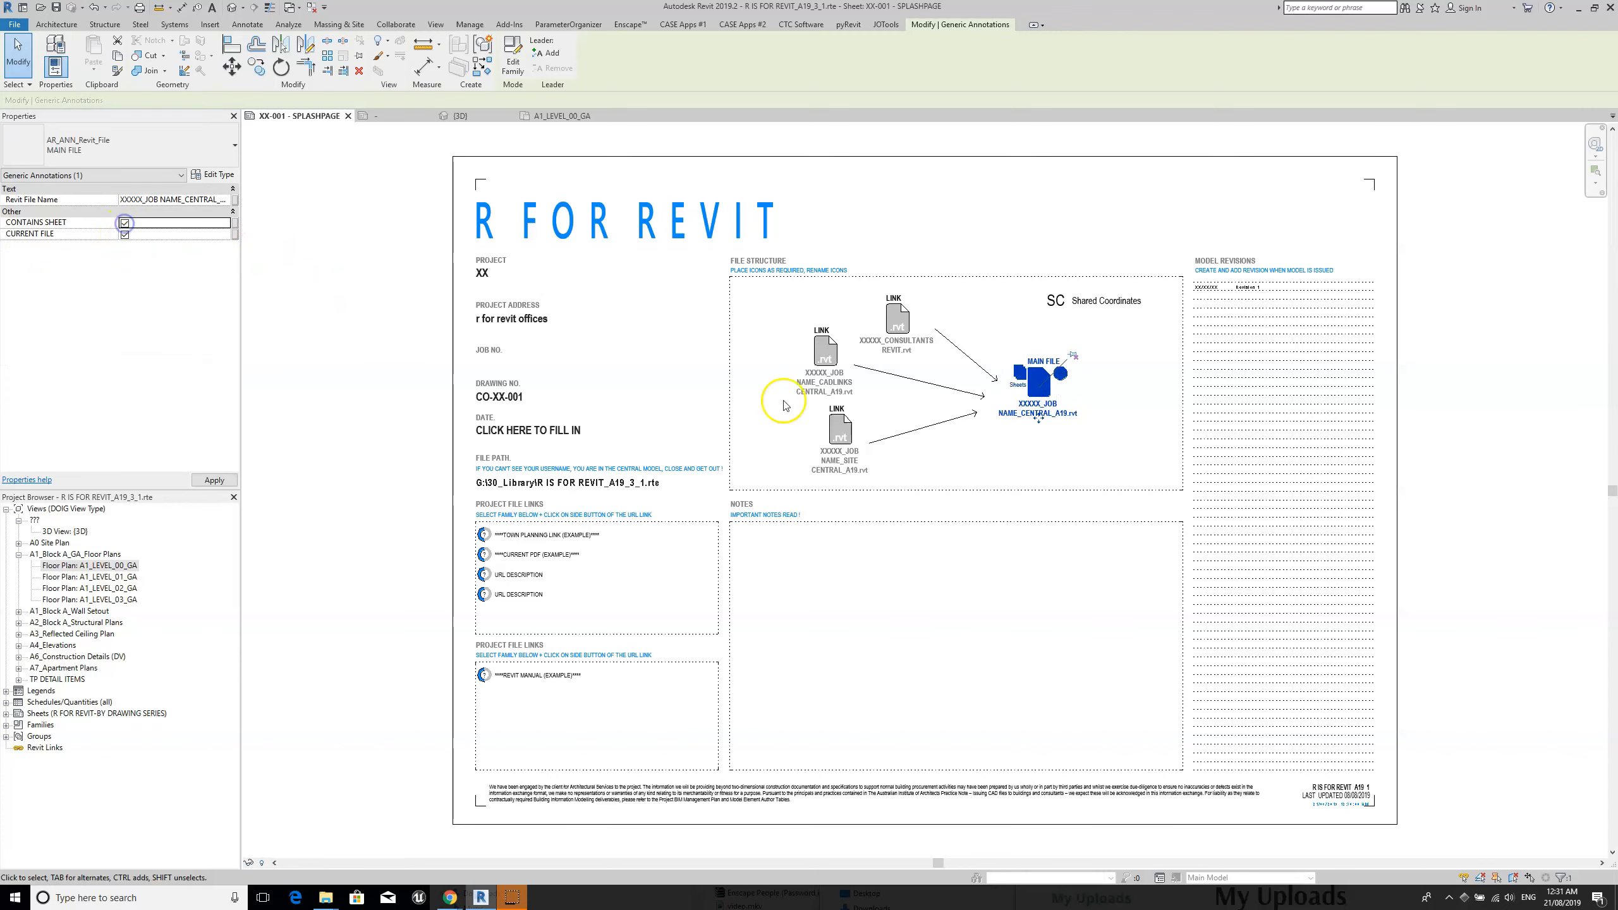
{"action": "left_click", "coordinate": [1106, 432]}
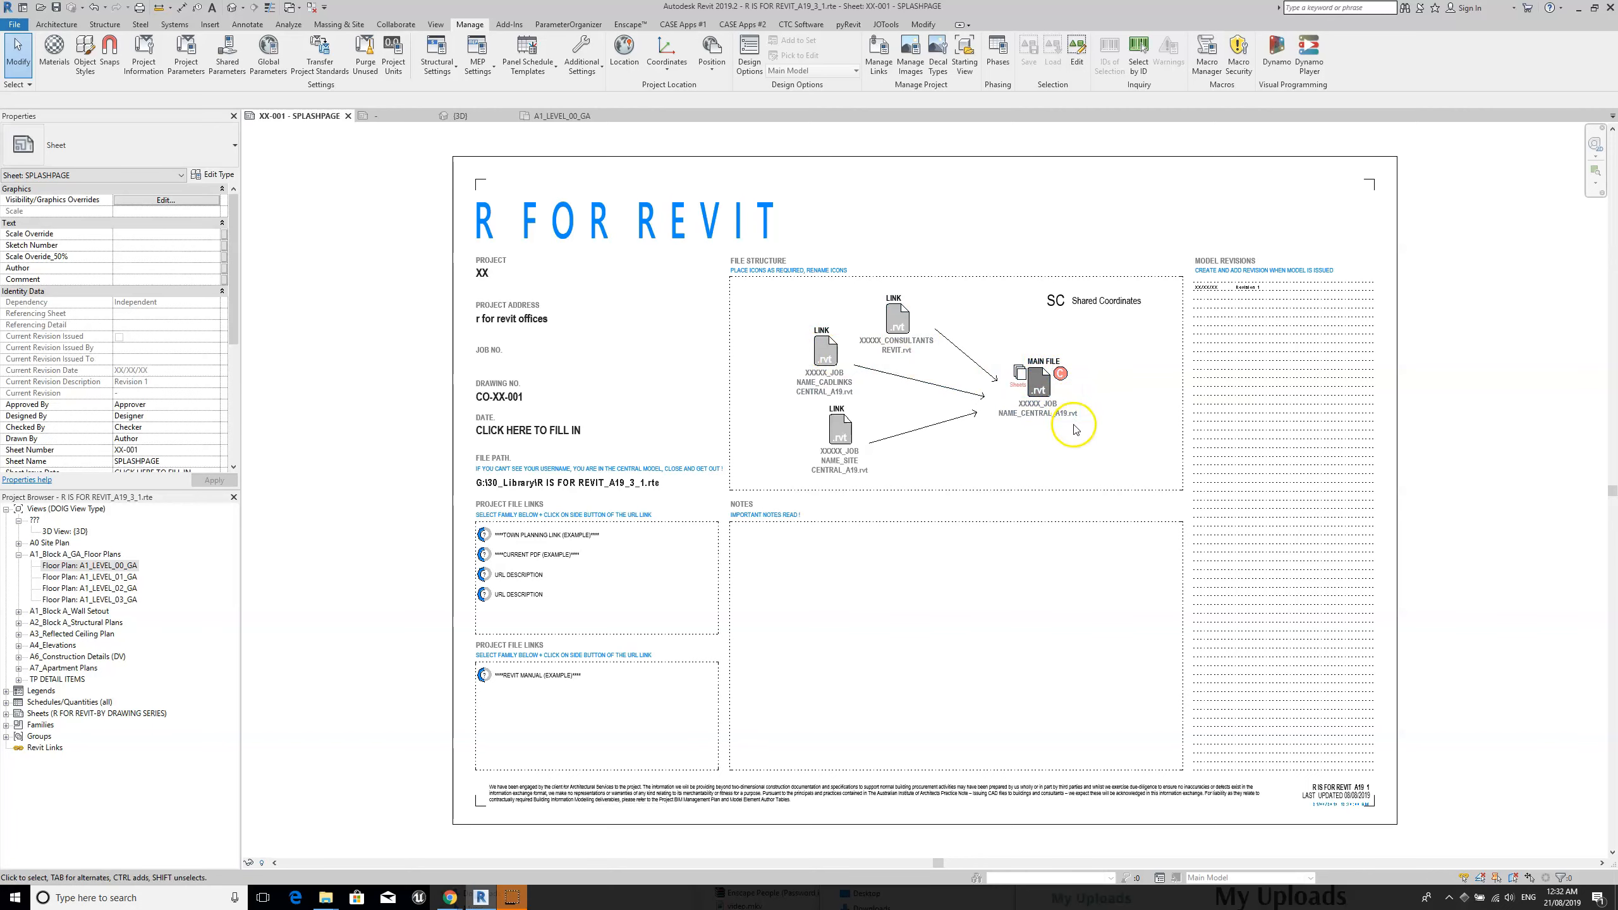
Turn on CURRENT FILE for the consultants Revit link icon in the file structure diagram.
{"action": "scroll", "coordinate": [1075, 408], "scroll_direction": "up", "scroll_amount": 2}
{"action": "left_click", "coordinate": [856, 304]}
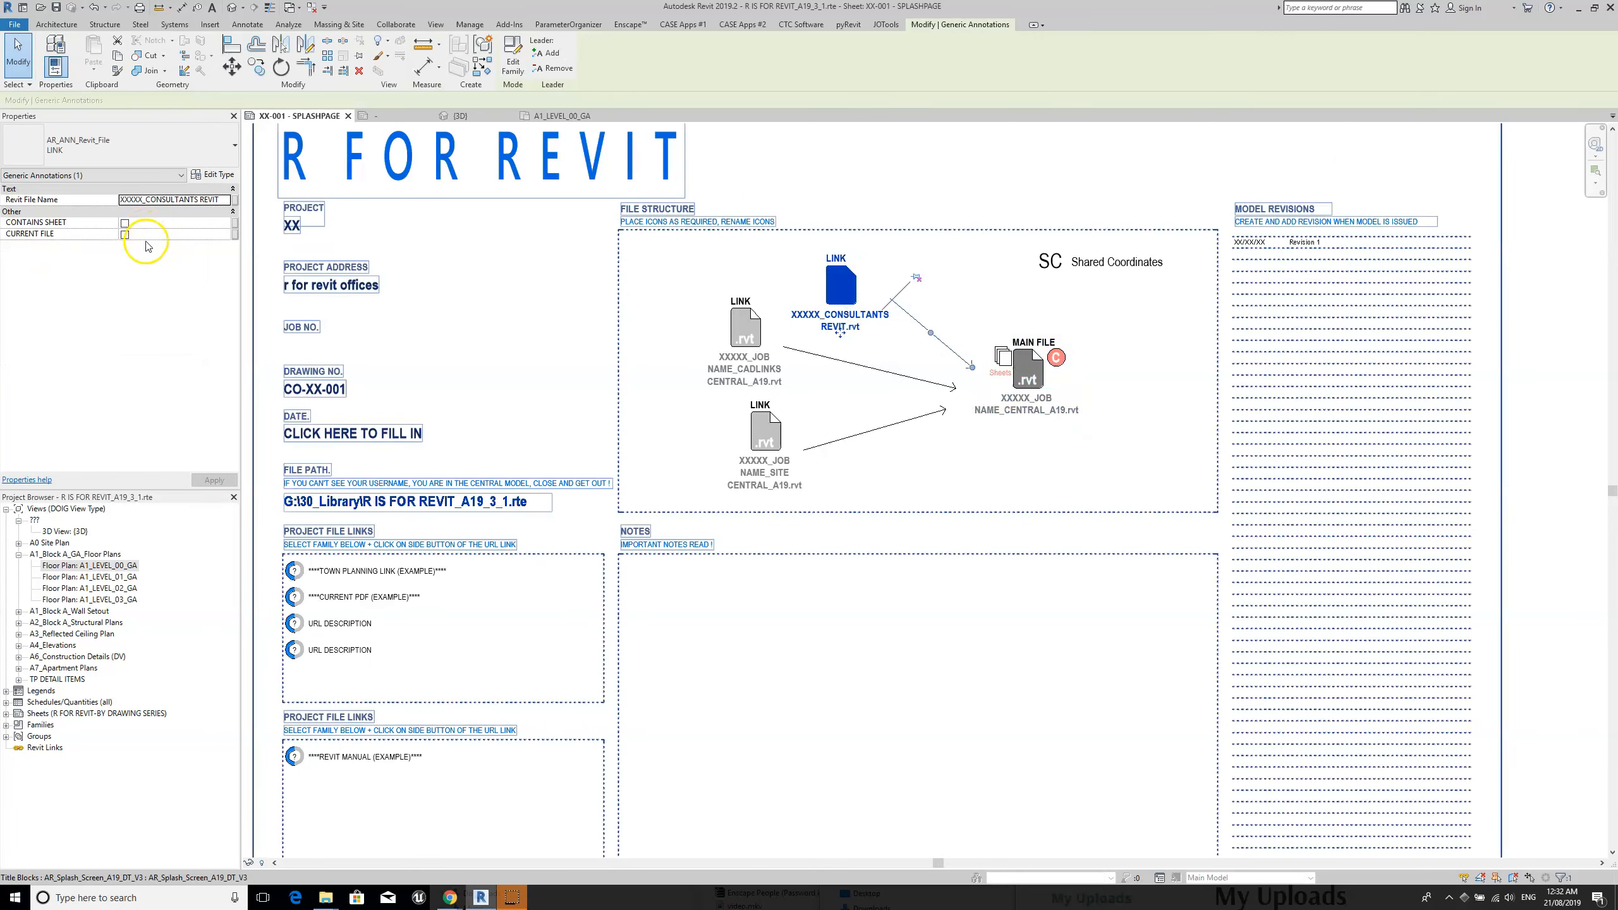
{"action": "left_click", "coordinate": [125, 235]}
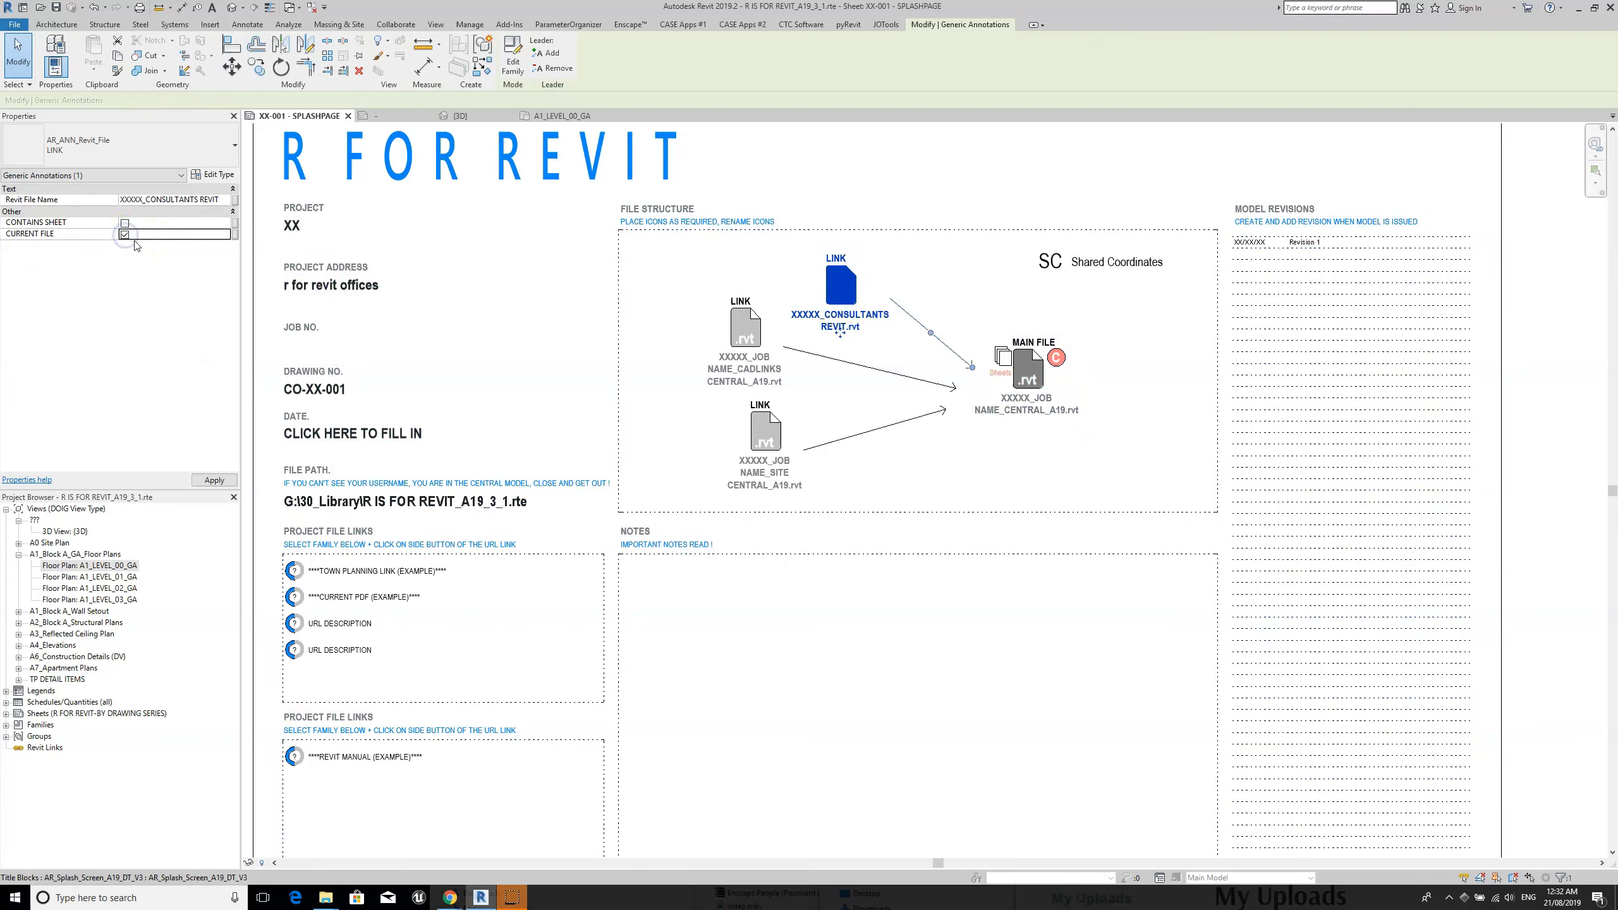
Turn off CONTAINS SHEET for the MAIN FILE icon.
{"action": "left_click", "coordinate": [1026, 366]}
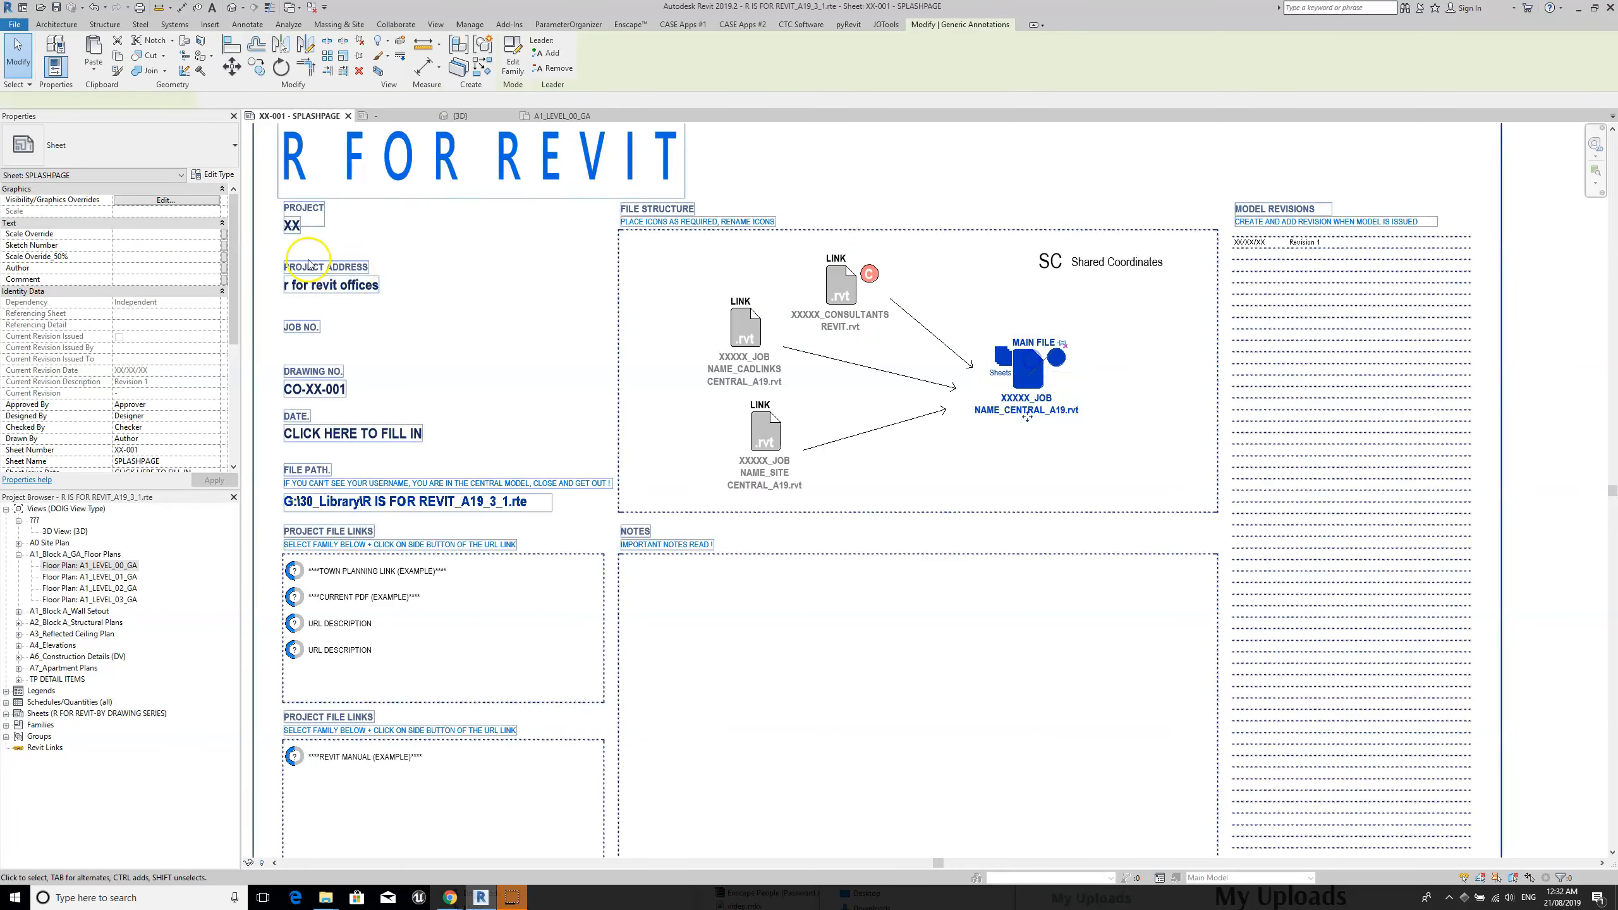
{"action": "left_click", "coordinate": [126, 223]}
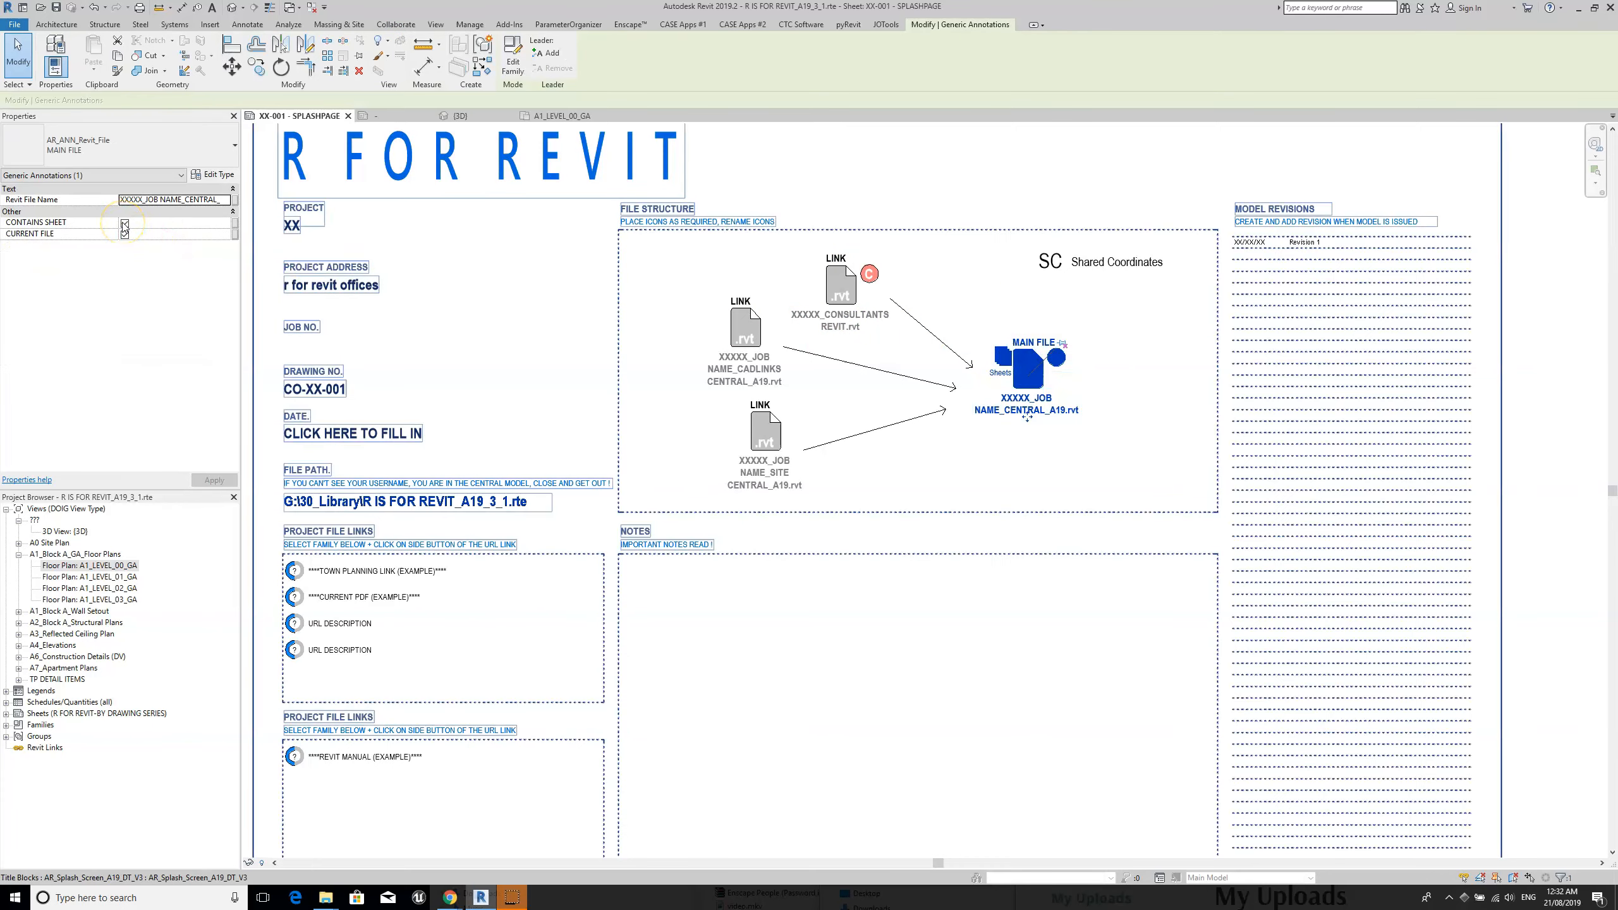
{"action": "left_click", "coordinate": [125, 223]}
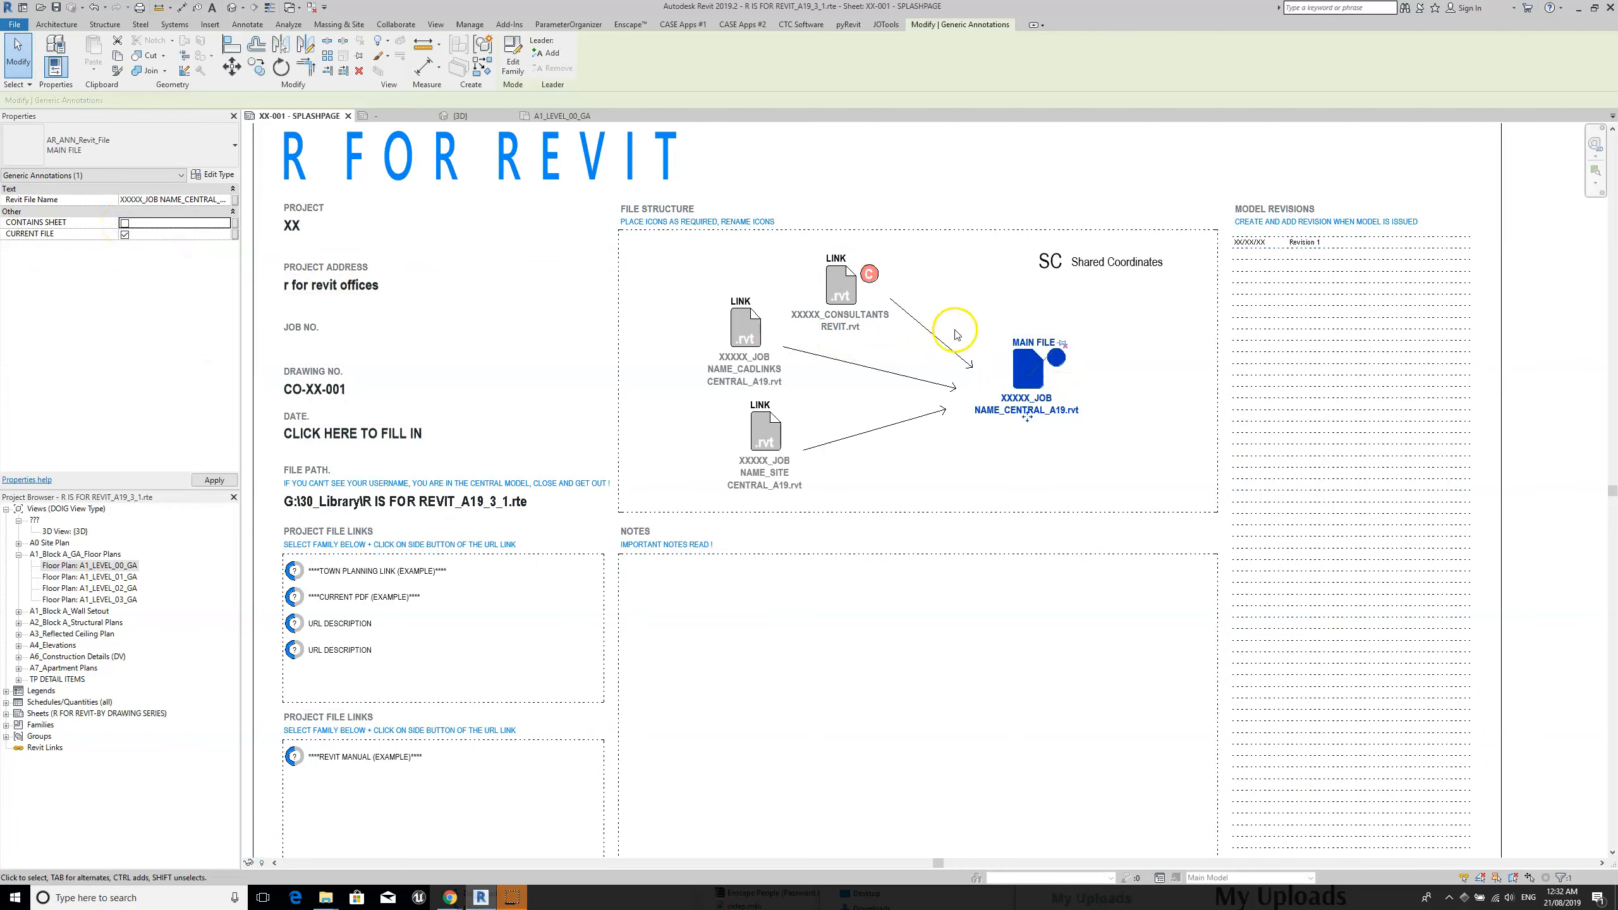